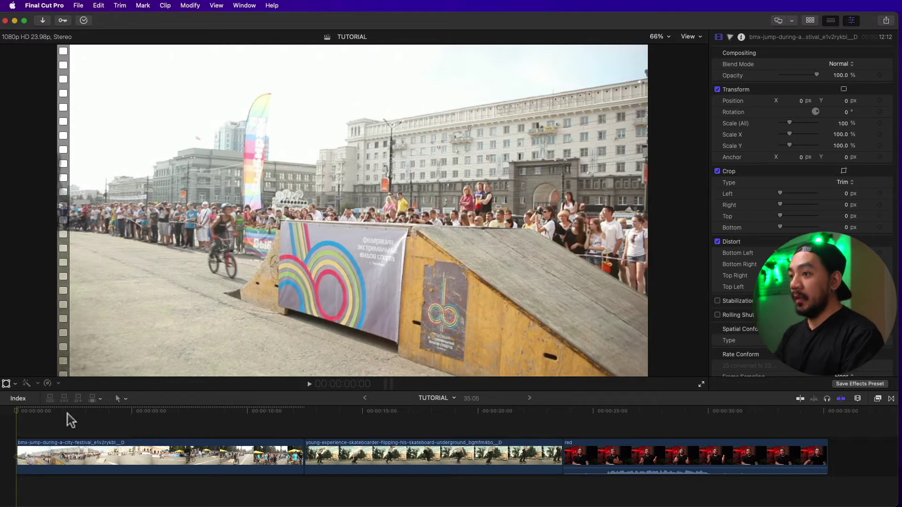
Step: Play the timeline from the start to review the BMX clip, then return to the beginning
key("space")
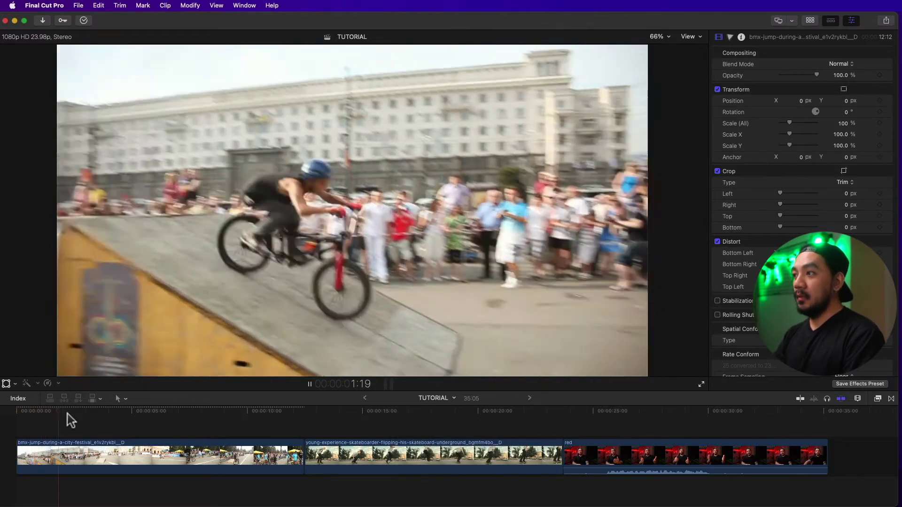
key("space")
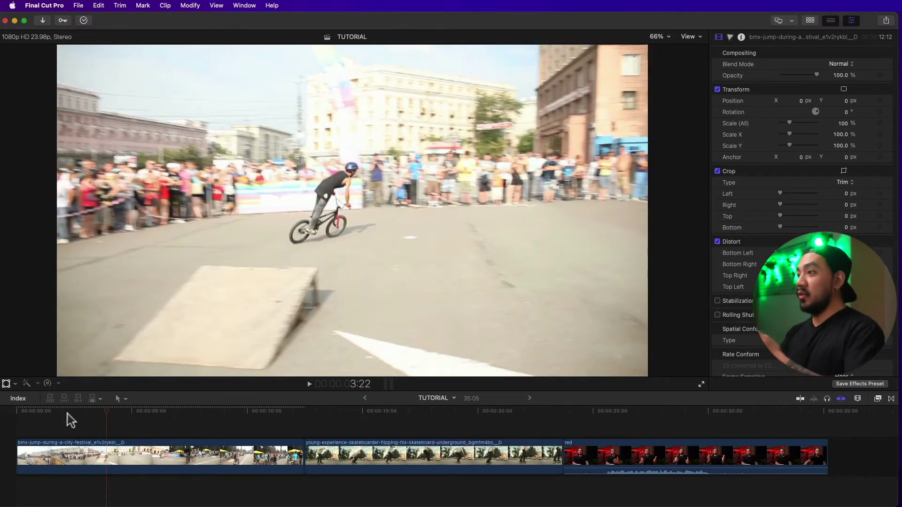
left_click(69, 420)
key("space")
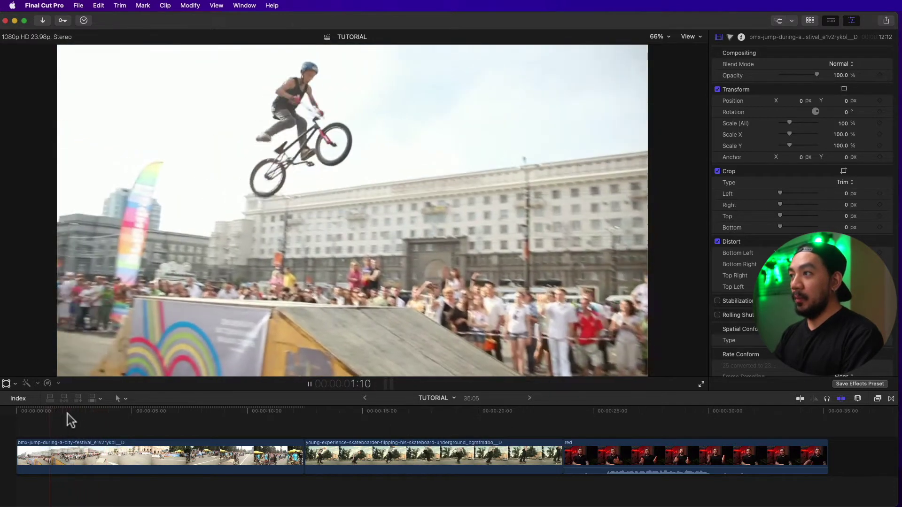
key("Home")
key("space")
key("Home")
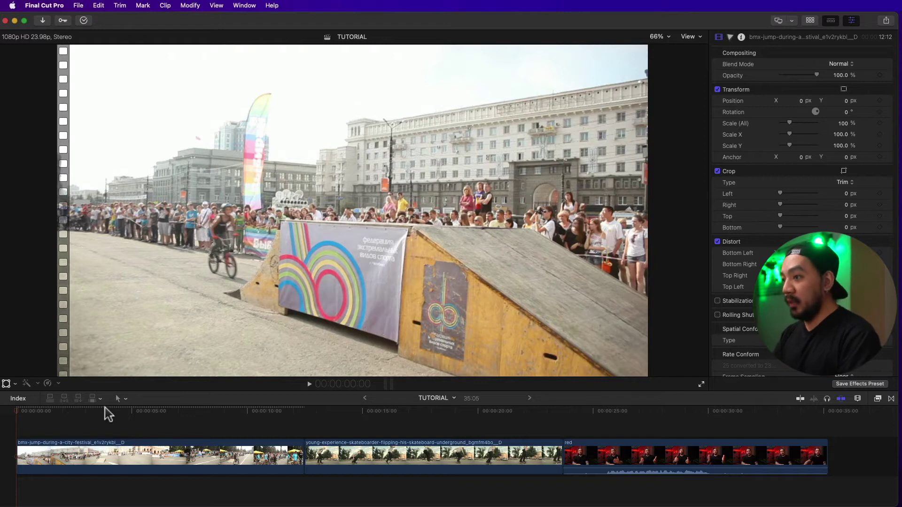
Step: Play the BMX clip backwards with J from about 4, 7 and 10 seconds and near its end
left_click(116, 412)
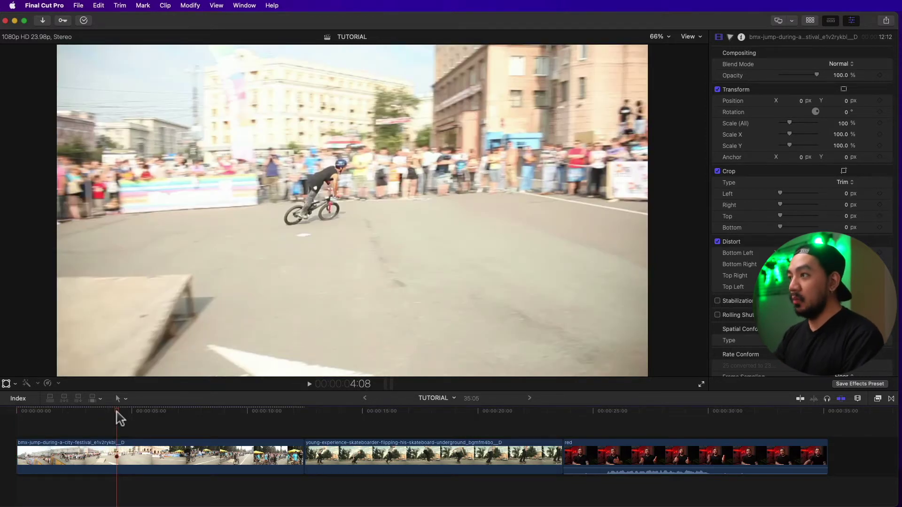
key("j")
key("j")
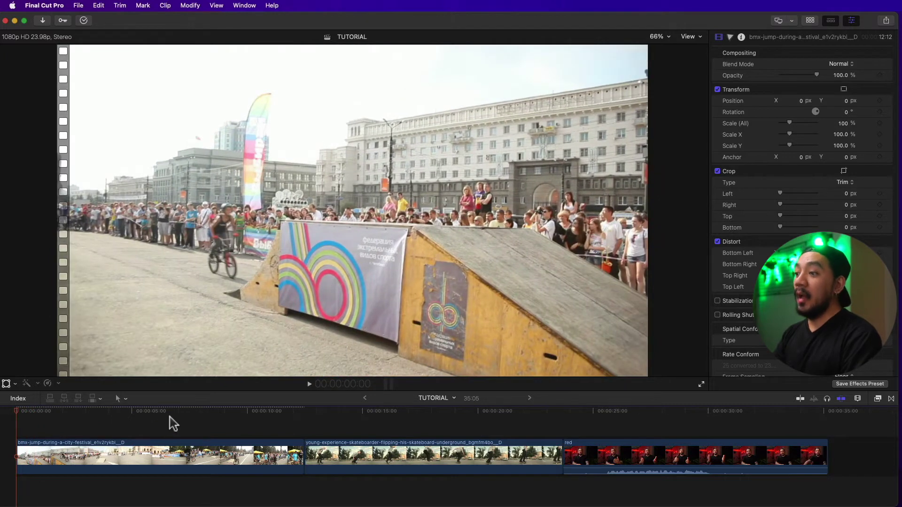
left_click(194, 413)
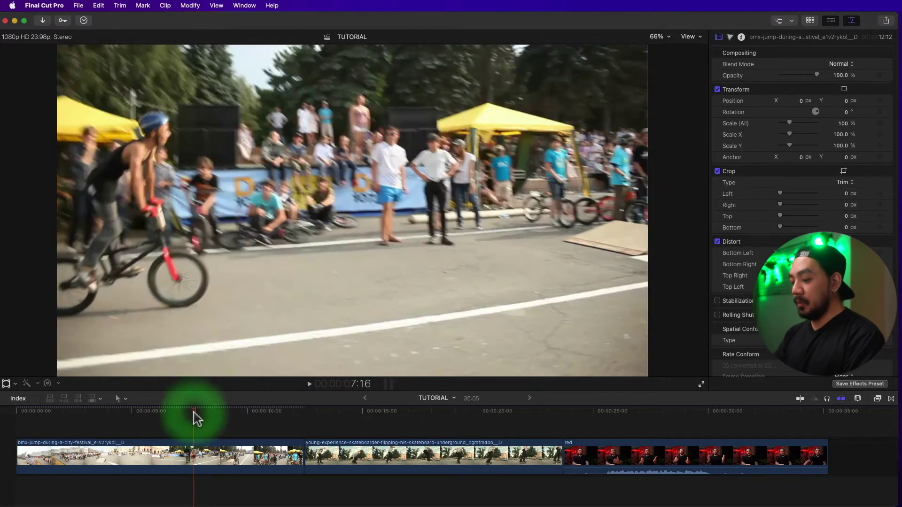
key("j")
key("j")
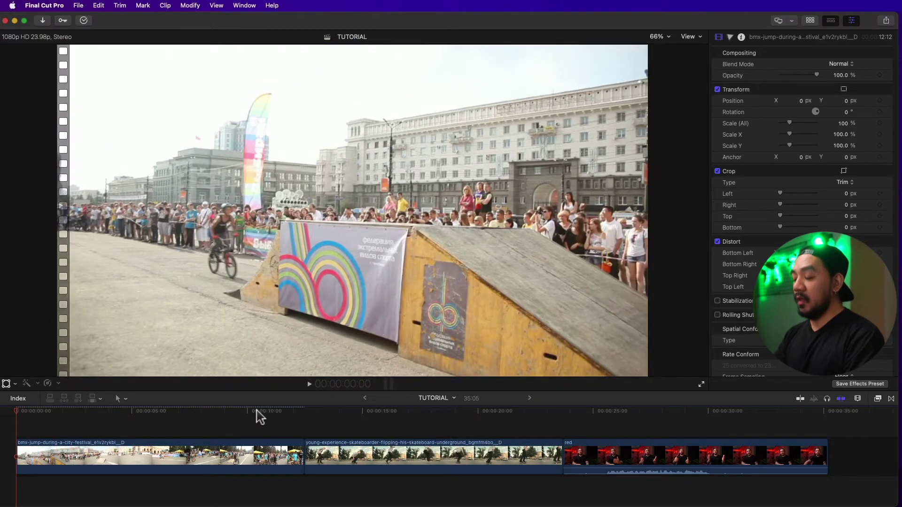
left_click(256, 412)
key("j")
key("j")
key("j")
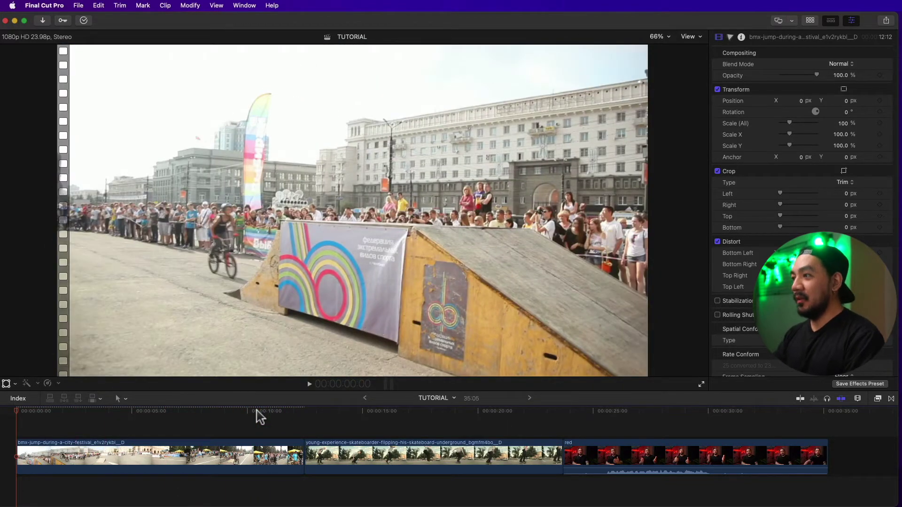
left_click(264, 413)
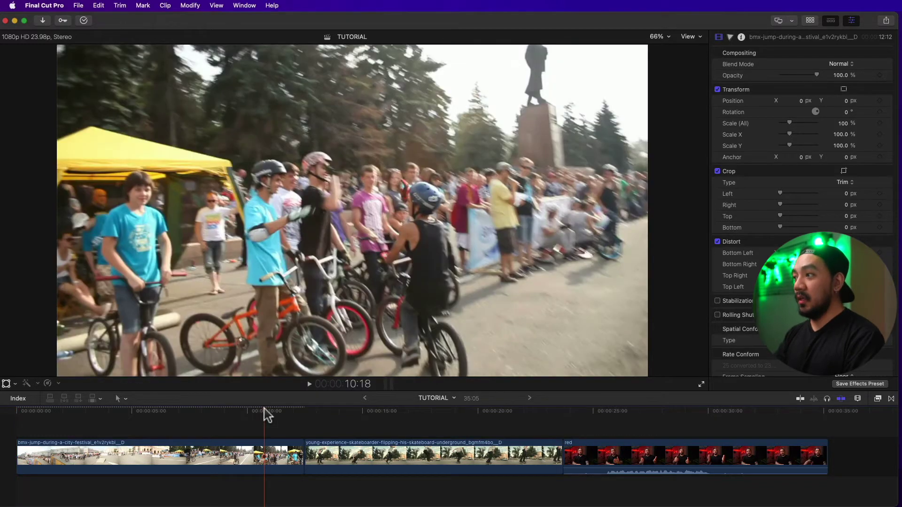
key("j")
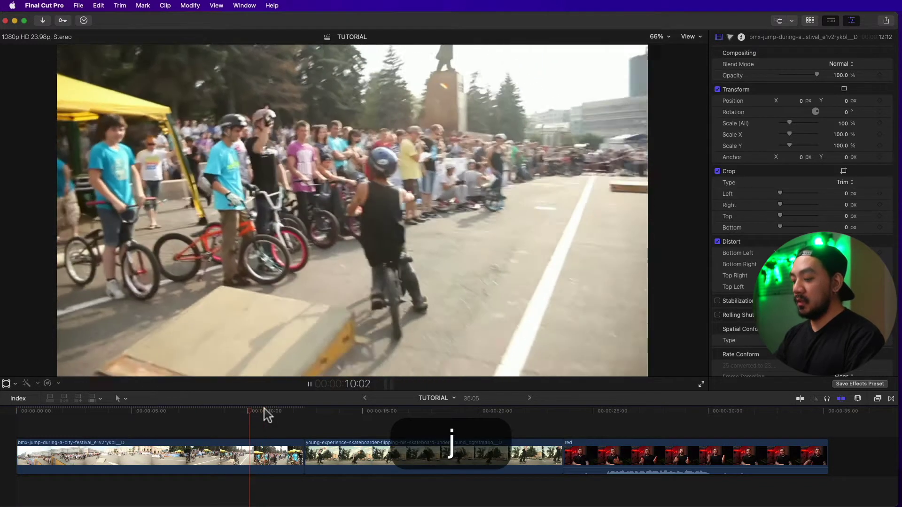
key("k")
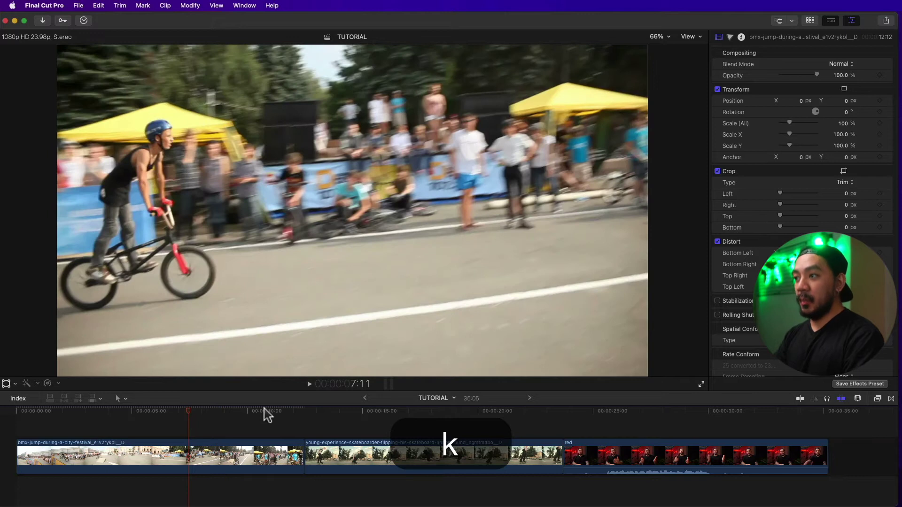
key("l")
key("k")
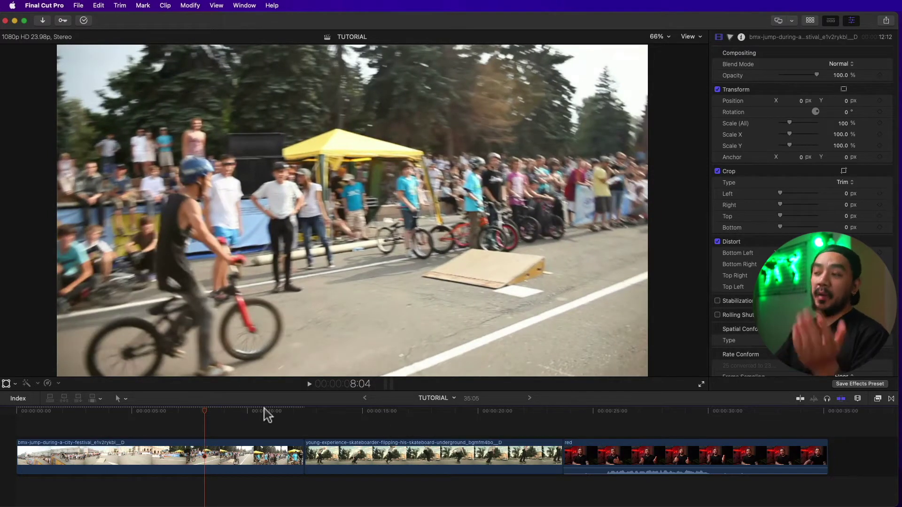
Step: Play the BMX clip forward from near its start, then backwards from about 5 seconds
left_click(54, 412)
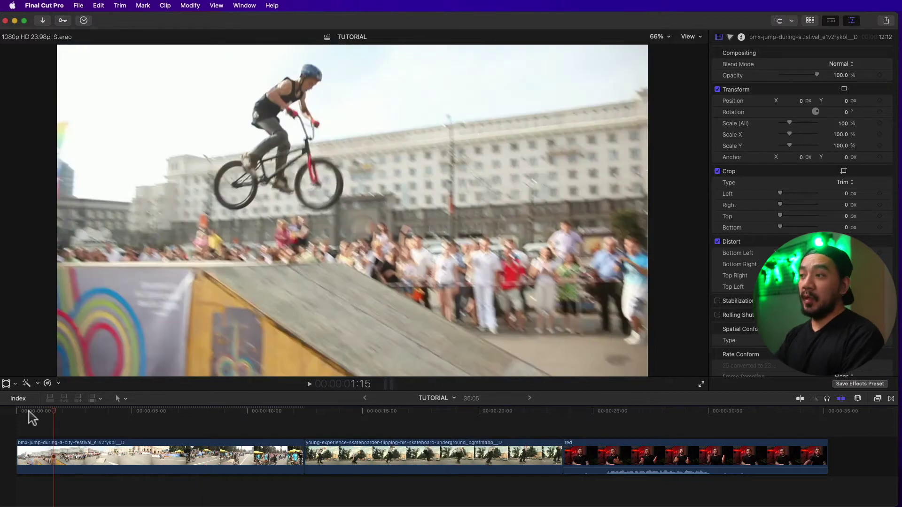
key("l")
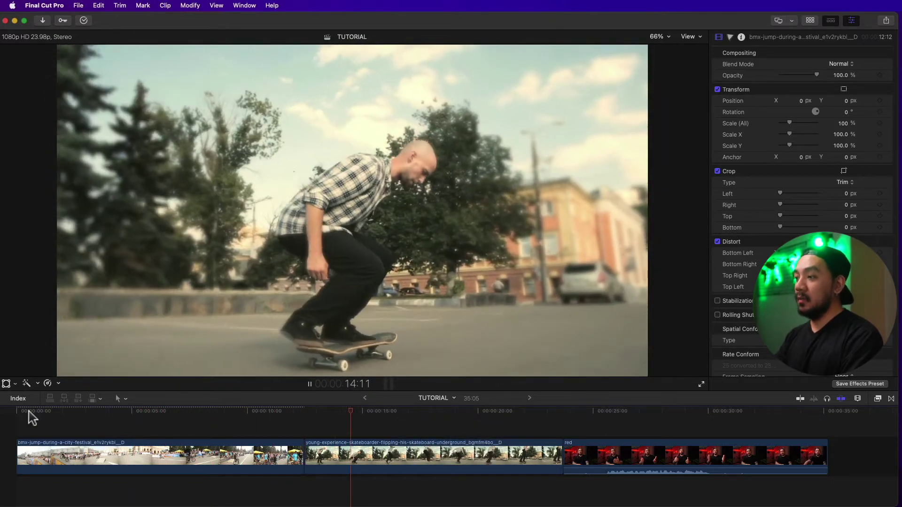
left_click(148, 412)
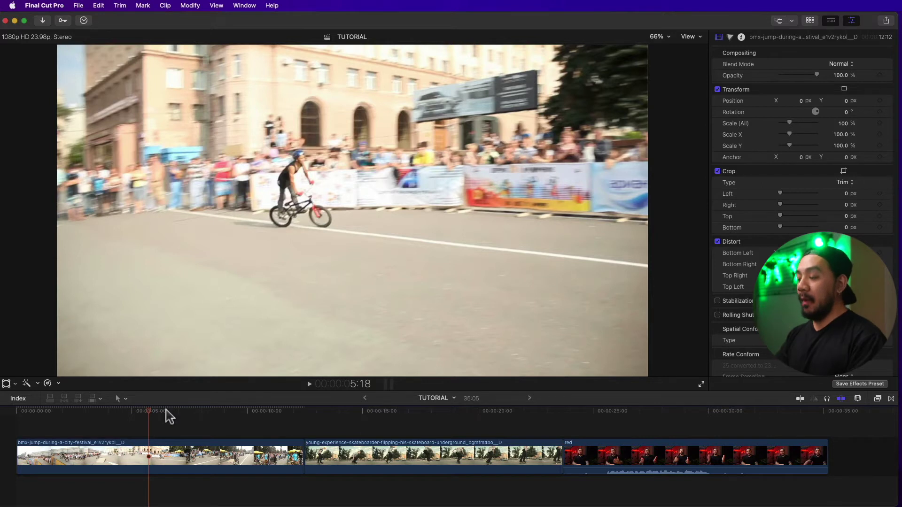
key("shift")
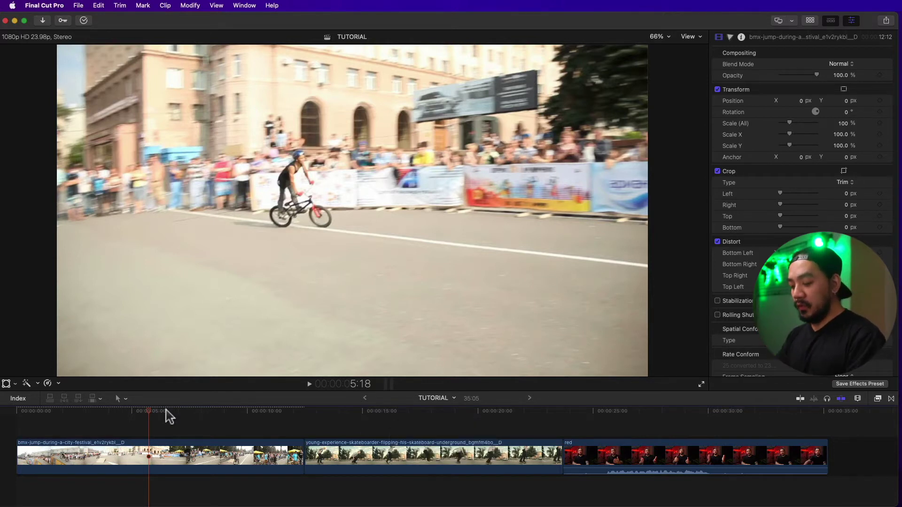
key("shift+space")
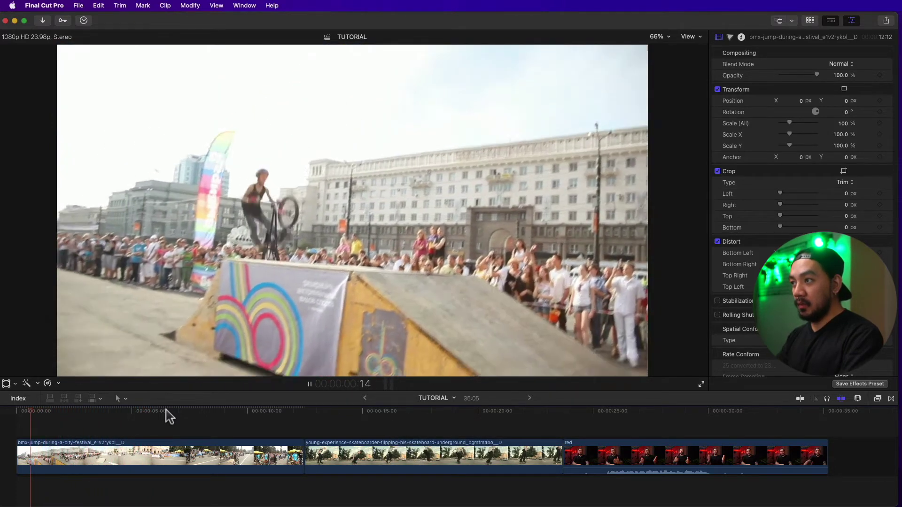
key("space")
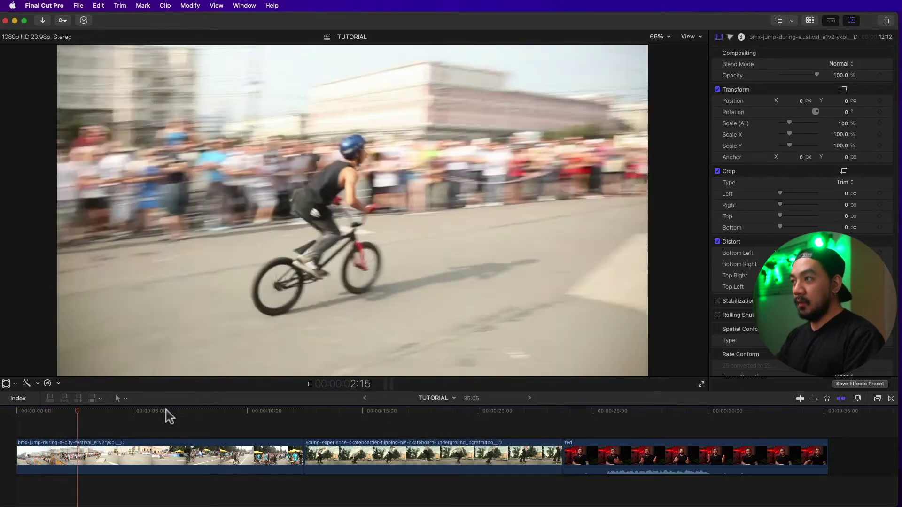
key("space")
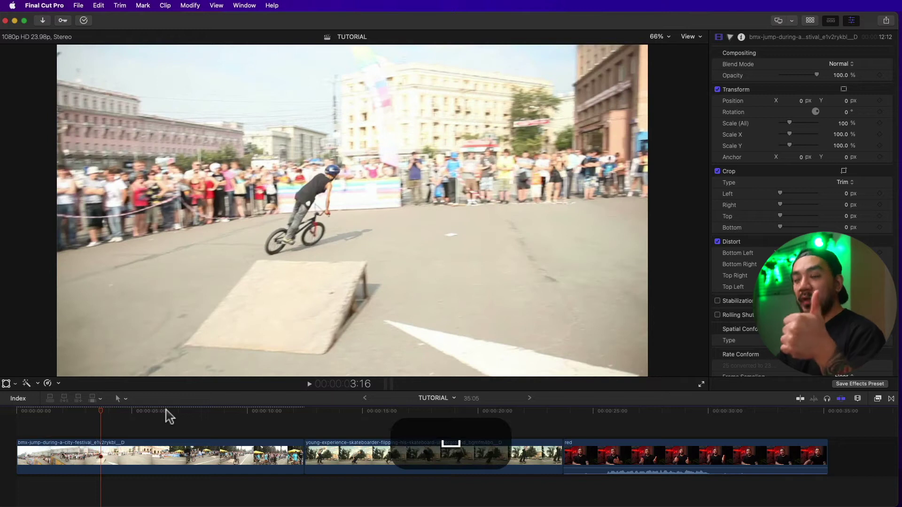
Step: Play the skateboarder clip and step frame by frame through the board flip to about 20:10
left_click_drag(166, 411, 305, 411)
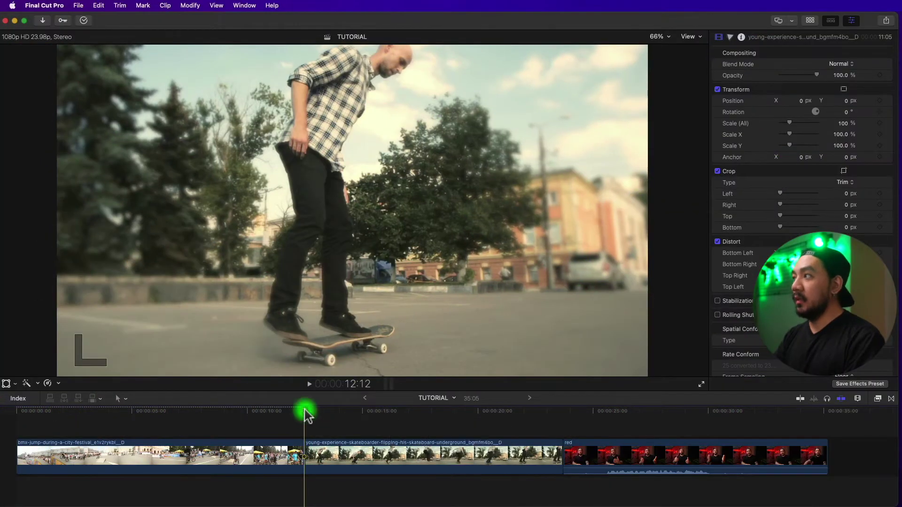
key("space")
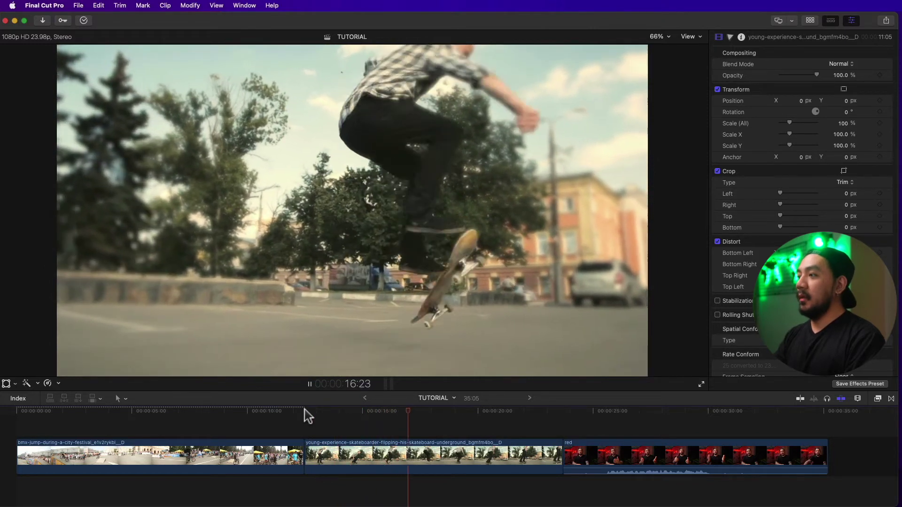
key("space")
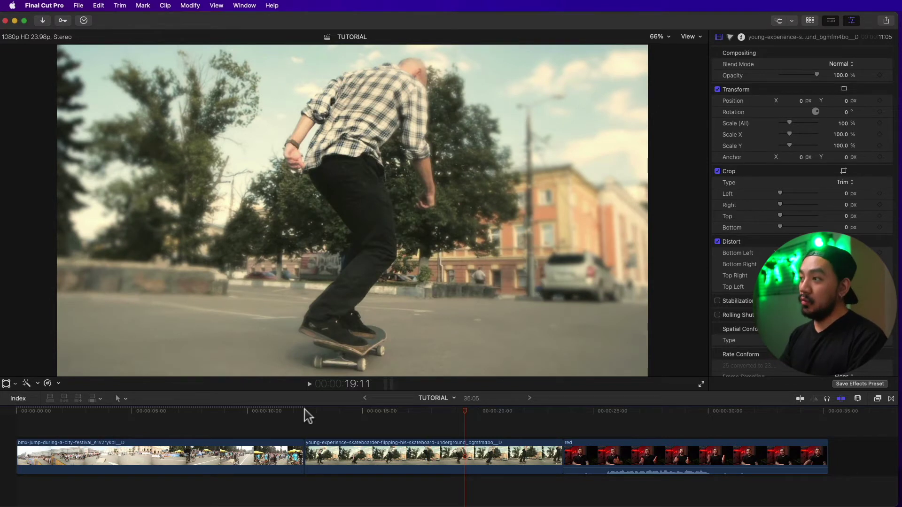
key("Left")
key("Left")
key("Left")
key("Left")
key("Left")
key("Left")
key("Left")
key("Left")
key("Left")
key("Left")
key("Left")
key("Left")
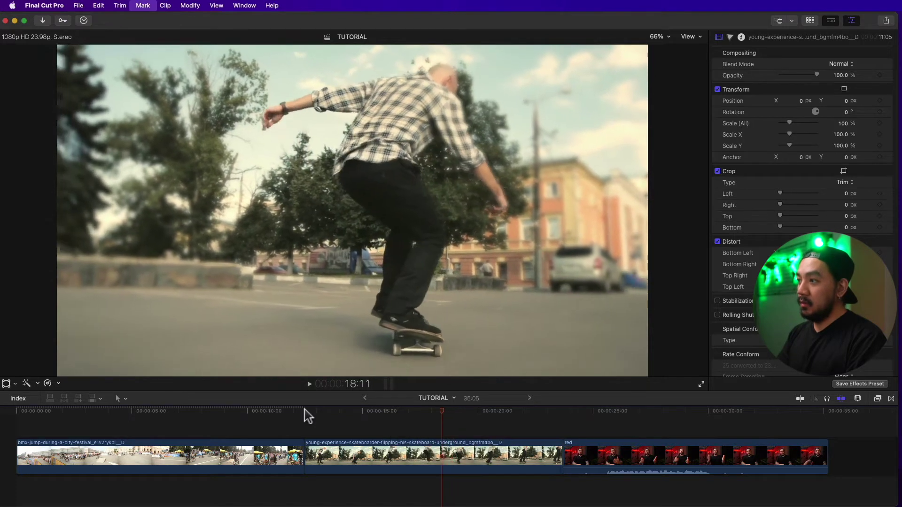
key("Left")
key("Left")
key("Left")
key("Left")
key("Left")
key("Left")
key("Left")
key("Left")
key("Left")
key("Left")
key("Left")
key("Left")
key("Left")
key("Left")
key("Left")
key("Left")
key("Left")
key("Left")
key("Left")
key("Left")
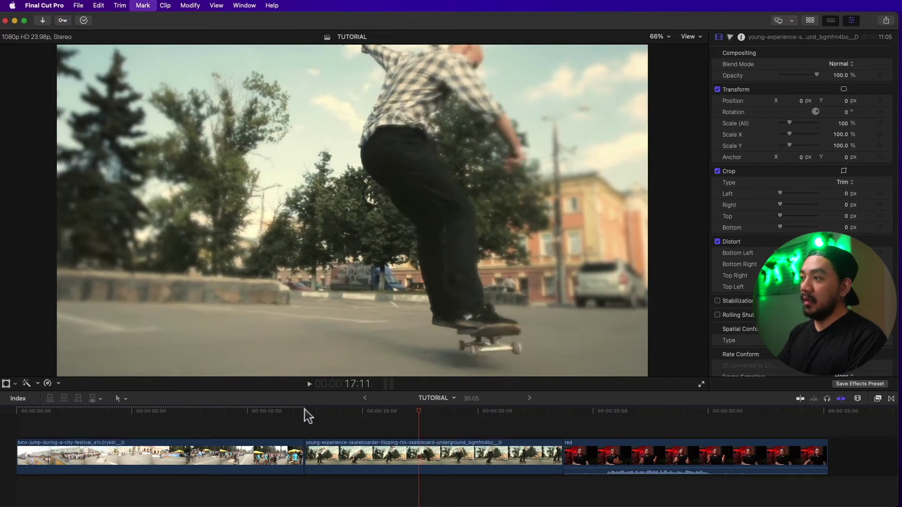
key("Left")
key("Left")
key("Left")
key("Left")
key("Left")
key("Left")
key("Left")
key("Left")
key("Left")
key("Left")
key("Left")
key("Left")
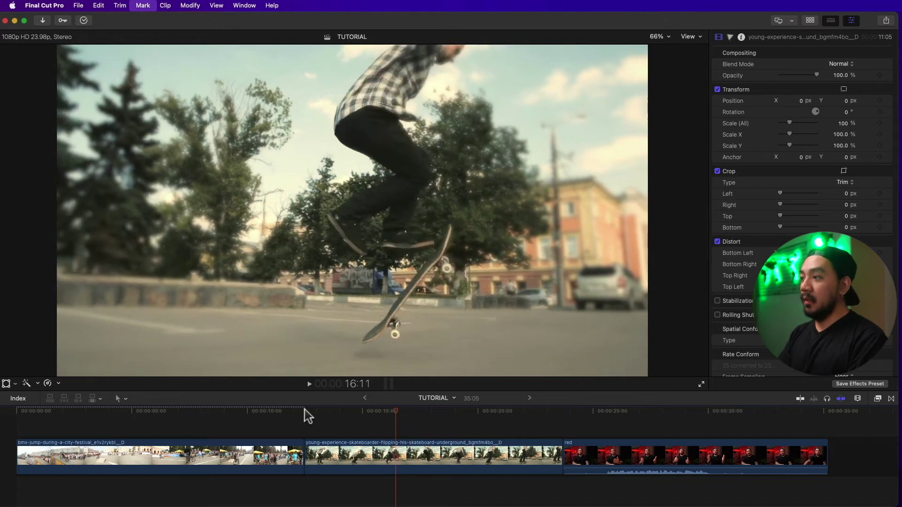
key("Left")
key("Left")
key("Left")
key("Left")
key("Left")
key("Left")
key("Left")
key("Left")
key("Left")
key("Left")
key("Left")
key("Left")
key("Left")
key("Left")
key("Left")
key("Left")
key("Left")
key("Left")
key("Left")
key("Left")
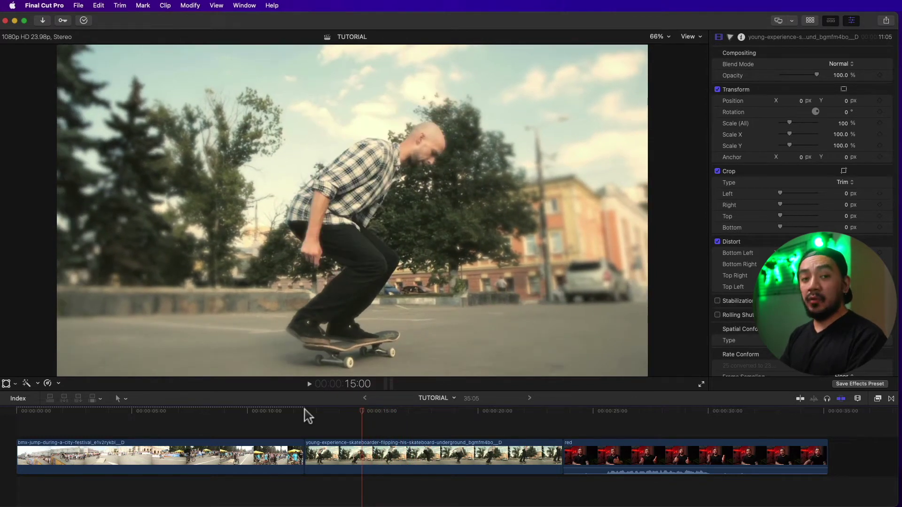
key("Right")
key("Right")
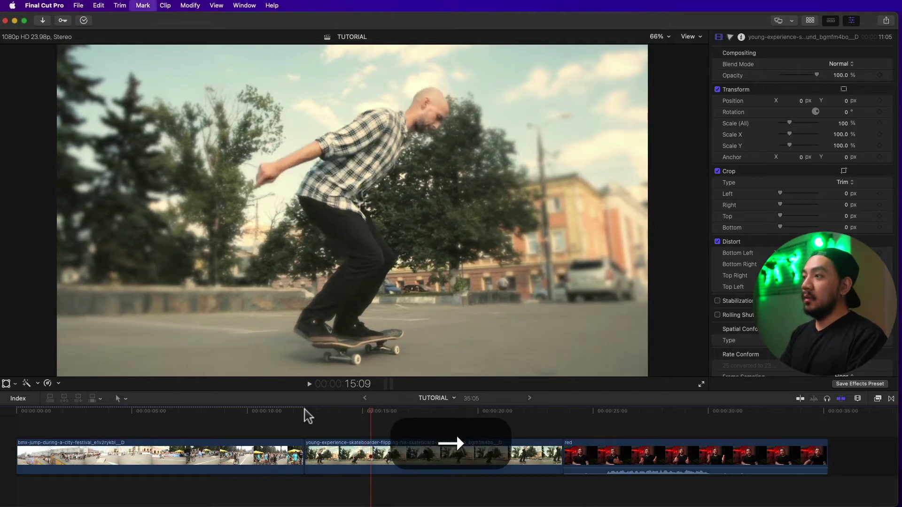
key("Right")
key("Right")
key("Right")
key("Right")
key("Right")
key("Right")
key("Right")
key("Right")
key("Right")
key("Right")
key("Right")
key("Right")
key("Right")
key("Right")
key("Right")
key("Right")
key("Right")
key("Right")
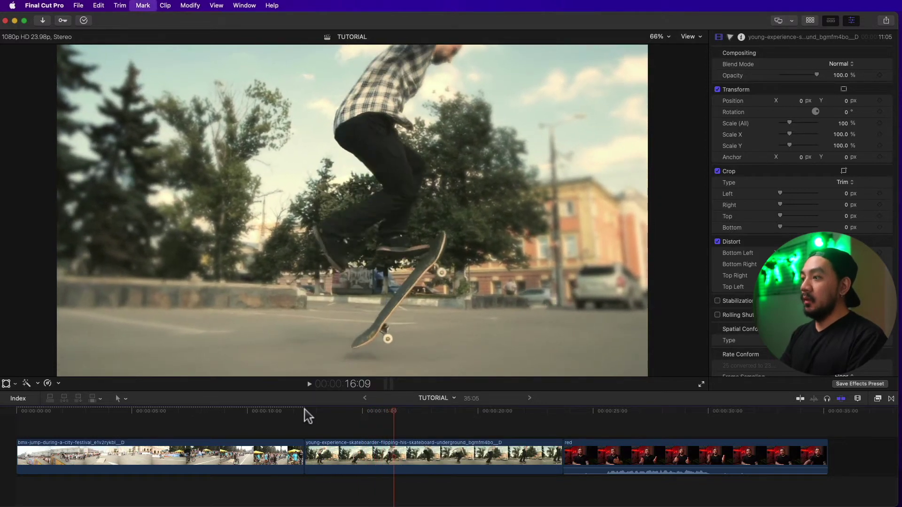
key("Right")
key("Right")
key("Right")
key("Right")
key("Right")
key("Right")
key("Right")
key("Right")
key("Right")
key("Right")
key("Right")
key("Right")
key("Right")
key("Right")
key("Right")
key("Right")
key("Right")
key("Right")
key("Right")
key("Right")
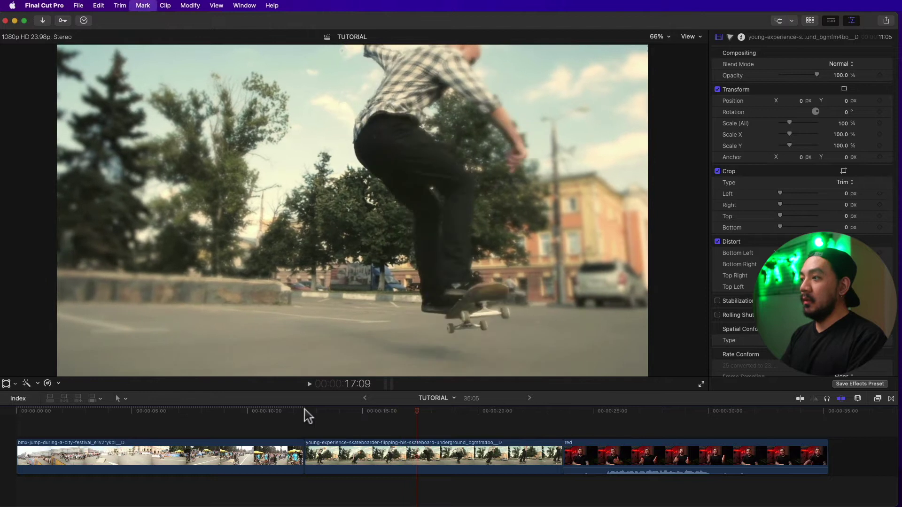
key("Right")
key("Right")
key("Right")
key("Right")
key("Right")
key("Right")
key("Right")
key("Right")
key("Right")
key("Right")
key("Right")
key("Right")
key("Right")
key("Right")
key("Right")
key("Right")
key("Right")
key("Right")
key("Right")
key("Right")
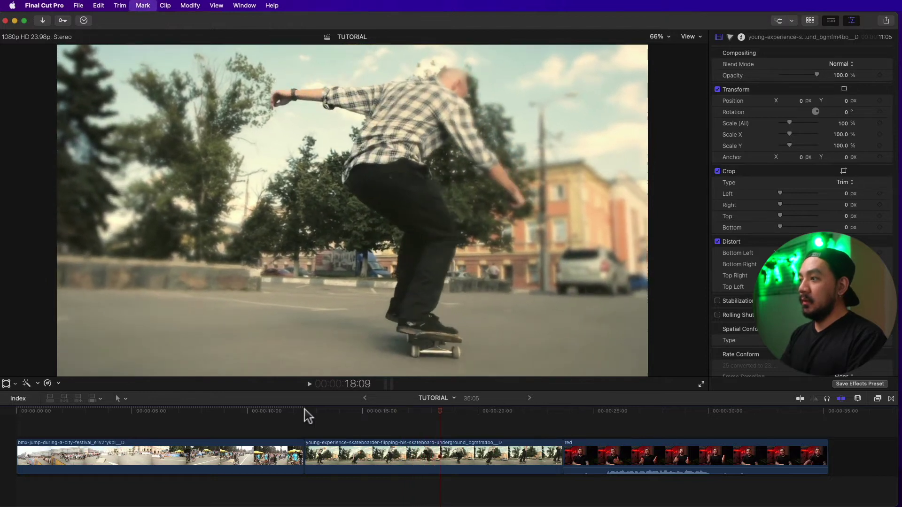
key("Right")
key("Right")
key("Right")
key("Right")
key("Right")
key("Right")
key("Right")
key("Right")
key("Right")
key("Right")
key("Right")
key("Right")
key("Right")
key("Right")
key("Right")
key("Right")
key("Right")
key("Right")
key("Right")
key("Right")
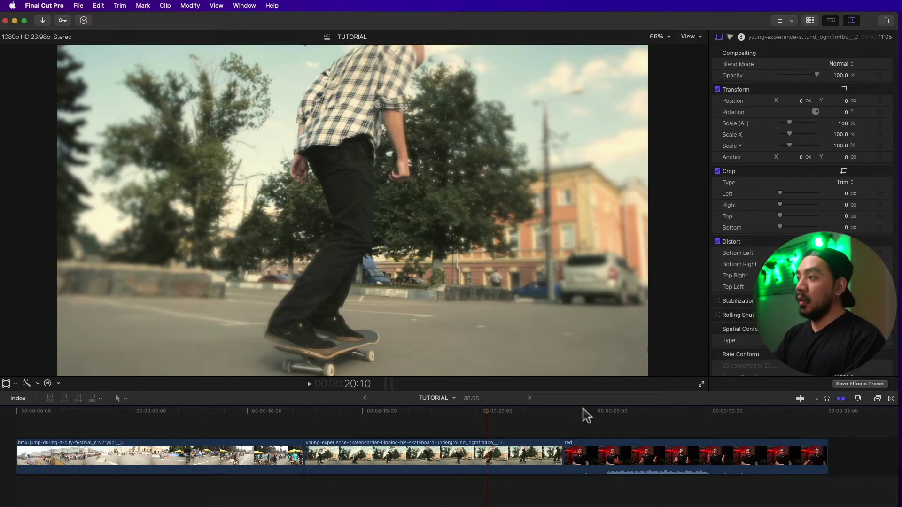
Step: Play the red presenter clip and step through it frame by frame to about 27:22
left_click(598, 411)
left_click(606, 413)
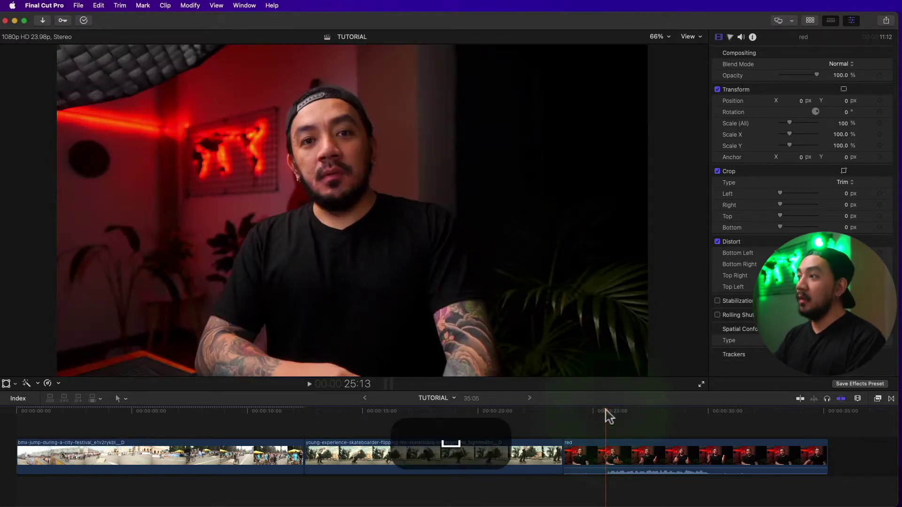
key("space")
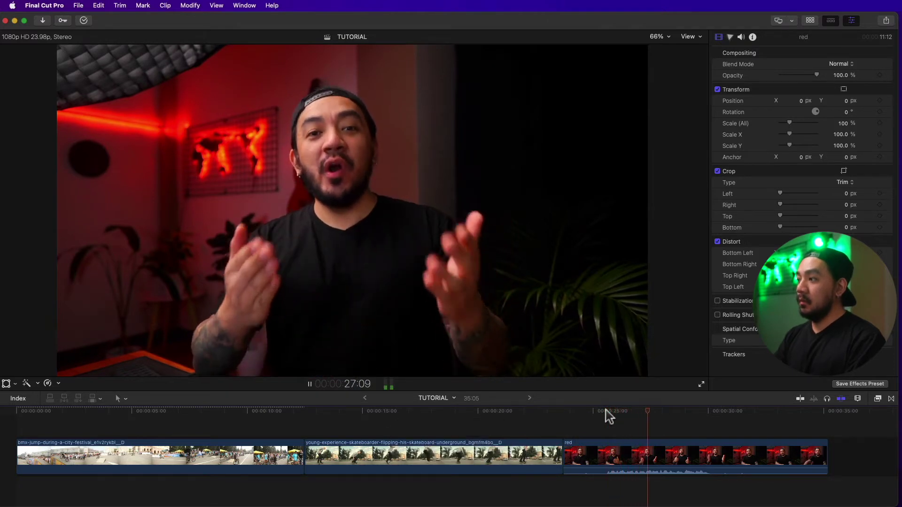
key("space")
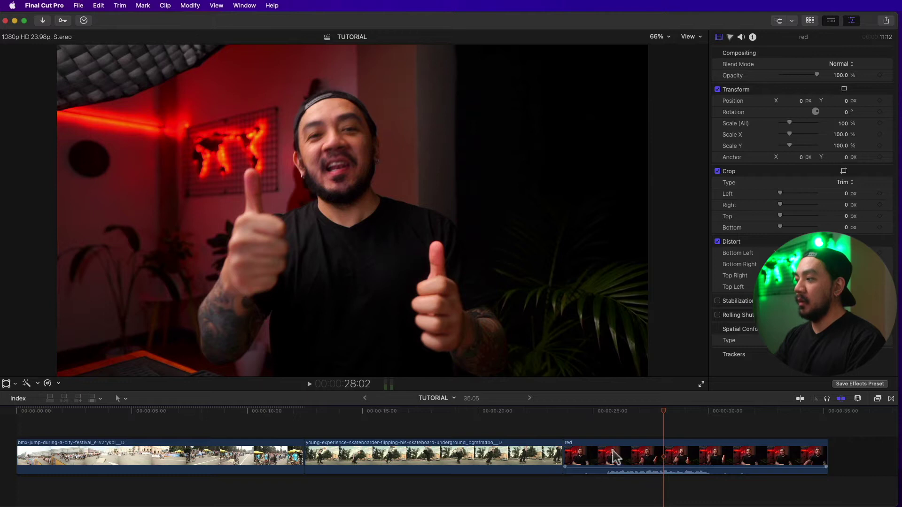
key("Left")
key("Left")
key("Left")
key("Left")
key("Left")
key("Left")
key("Left")
key("Left")
key("Left")
key("Left")
key("Left")
key("Left")
key("Left")
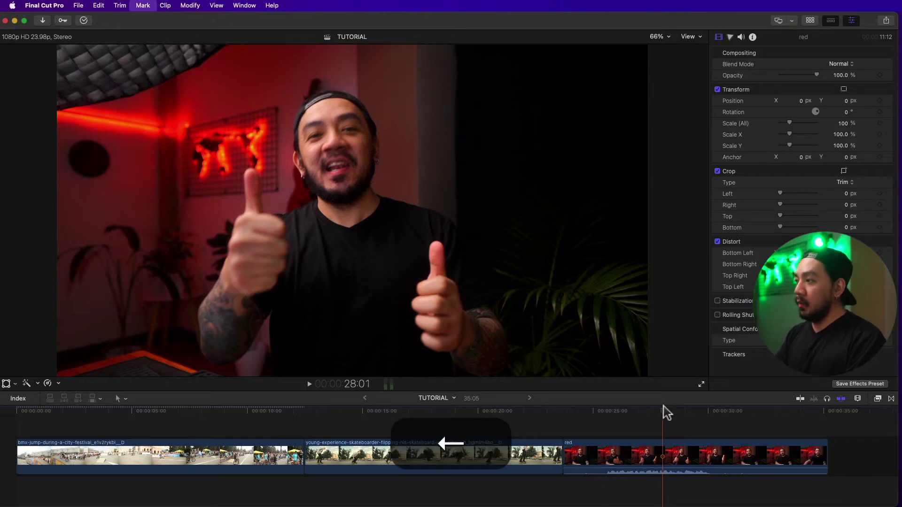
key("Left")
key("Left")
key("Left")
key("Left")
key("Left")
key("Left")
key("Left")
key("Left")
key("Left")
key("Left")
key("Left")
key("Left")
key("Left")
key("Left")
key("Left")
key("Left")
key("Left")
key("Left")
key("Left")
key("Left")
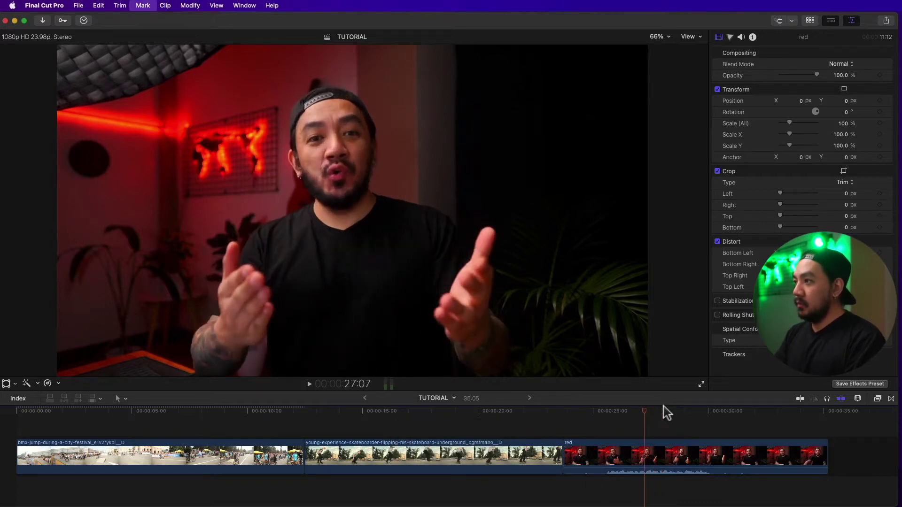
key("Right")
key("Right")
key("Right")
key("Right")
key("Right")
key("Right")
key("Right")
key("Right")
key("Right")
key("Right")
key("Right")
key("Right")
key("Right")
key("Right")
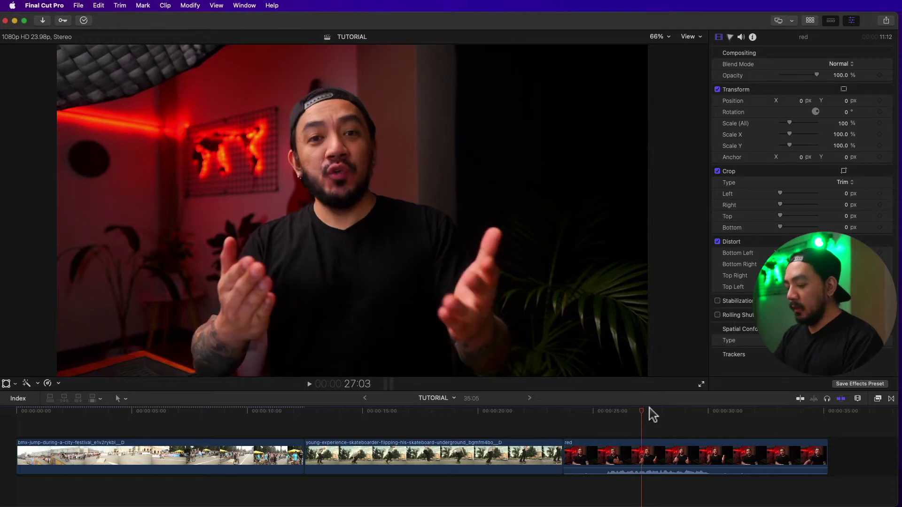
left_click(661, 409)
Step: Play the timeline backwards from the red clip around 28:12, then stop playback
key("shift+space")
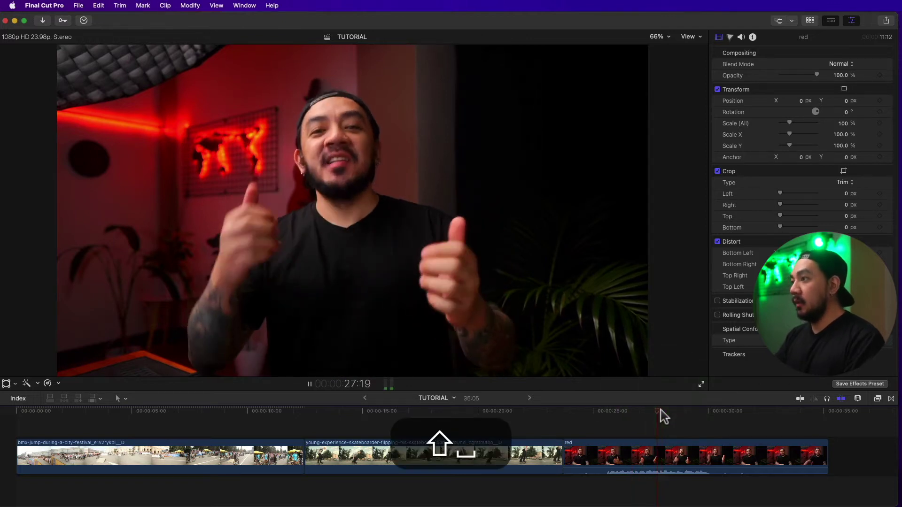
key("shift+space")
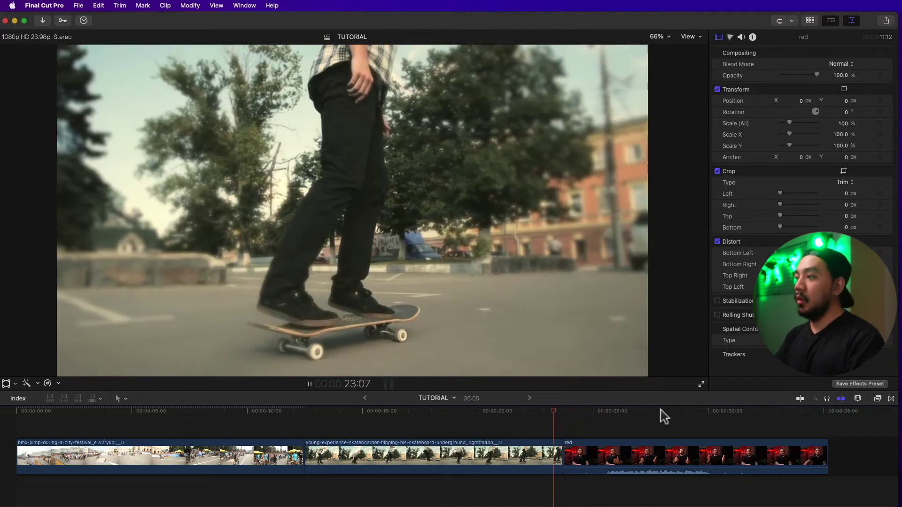
key("space")
left_click(674, 410)
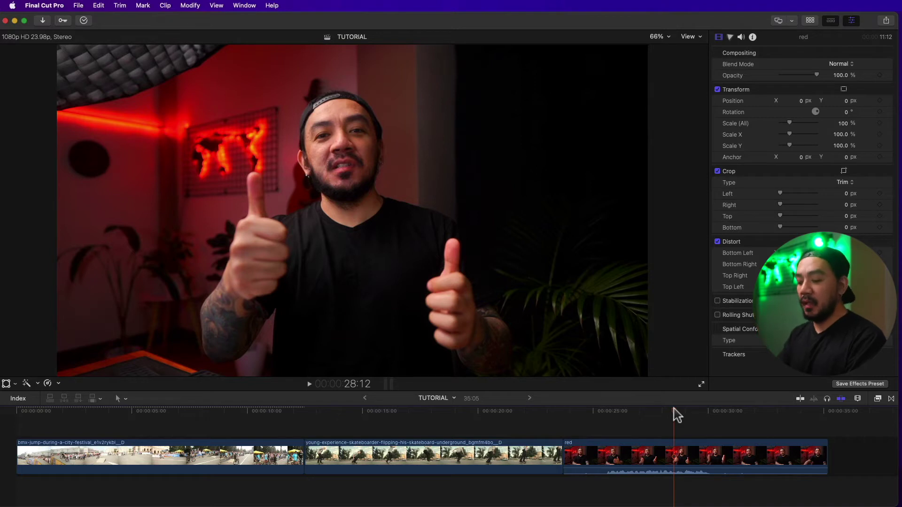
key("k")
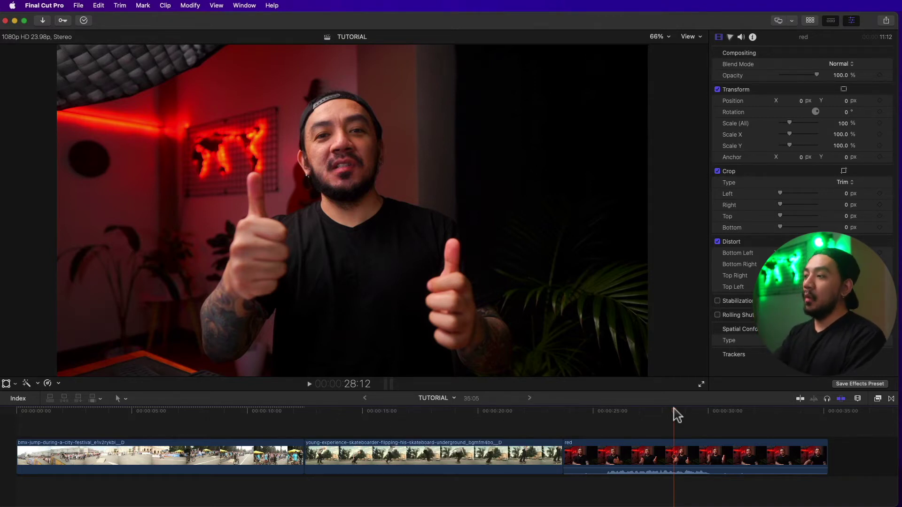
key("j")
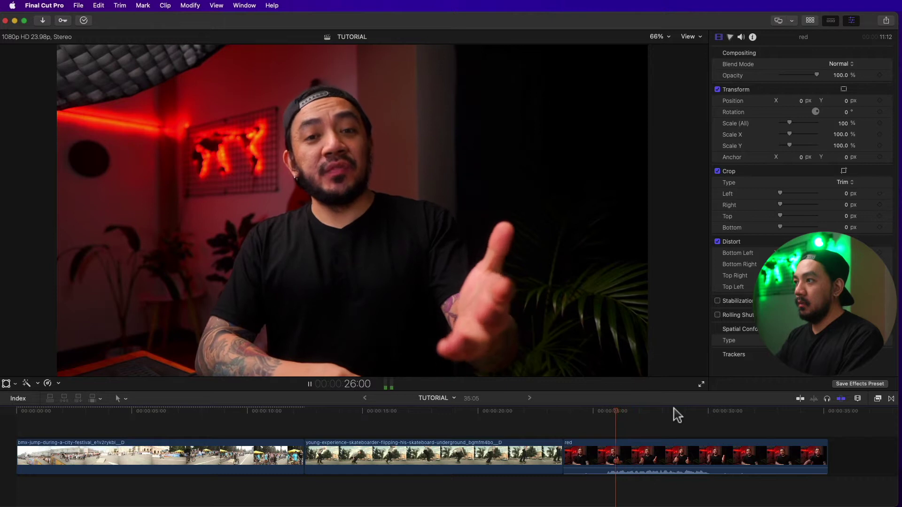
key("k")
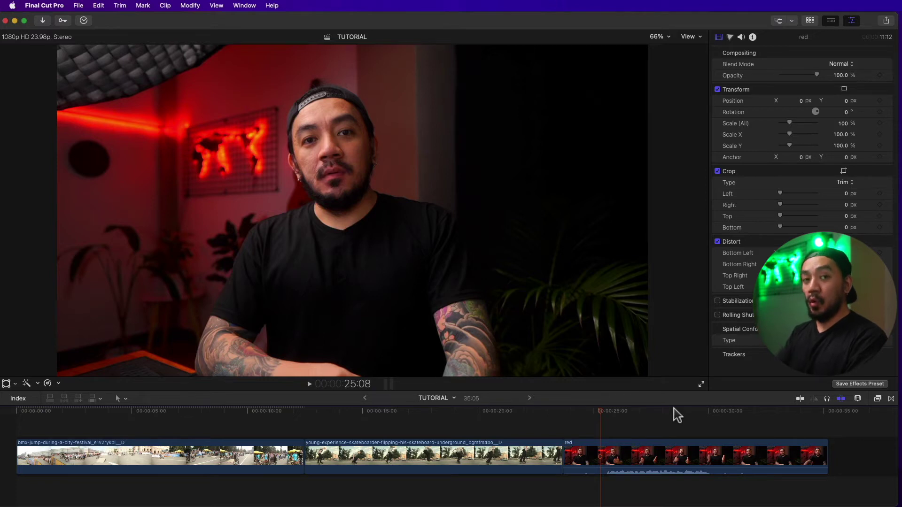
key("k")
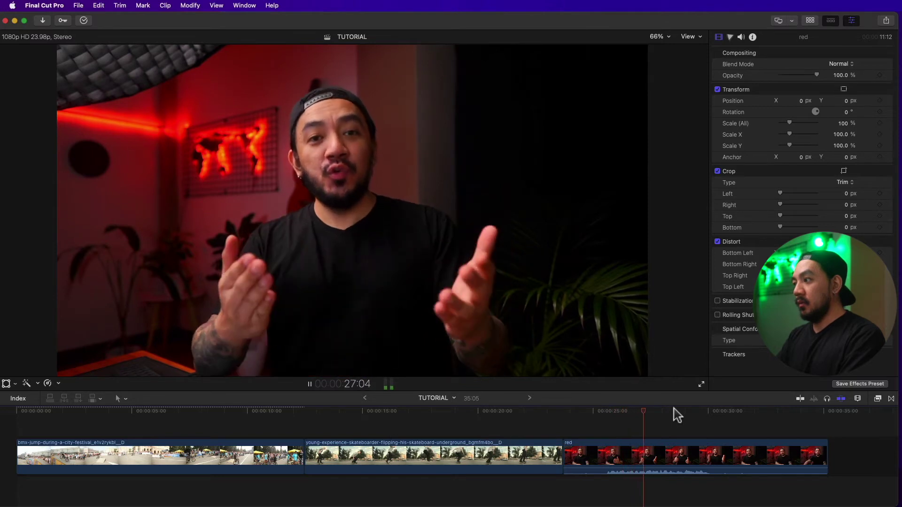
key("k")
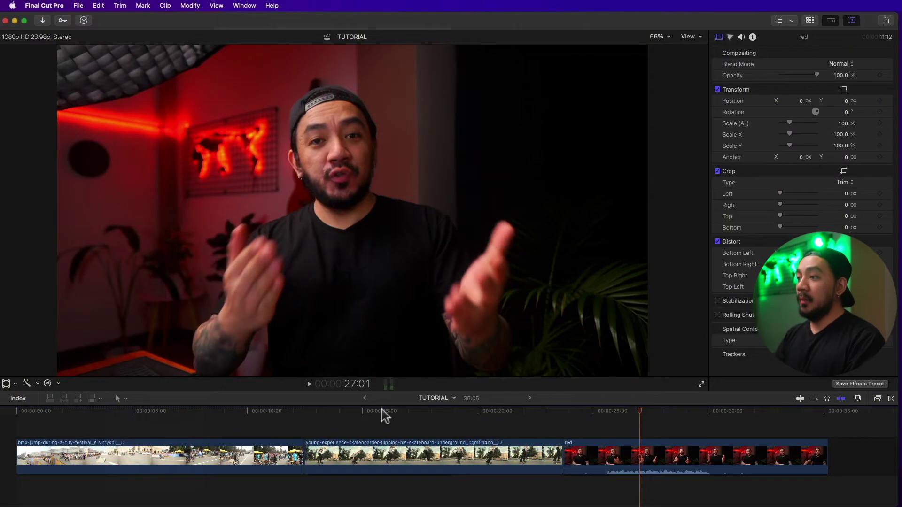
Step: Reverse the selected BMX clip via Modify > Retime > Reverse Clip
left_click(153, 417)
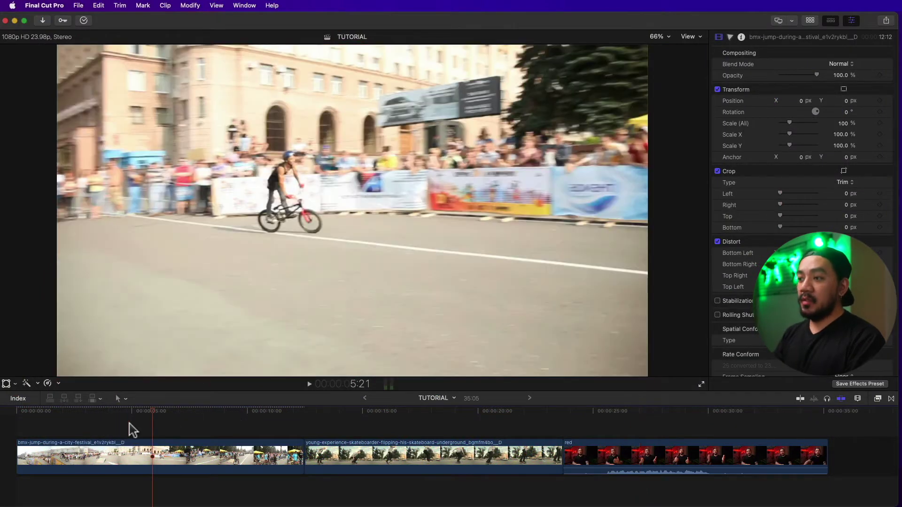
left_click(112, 450)
left_click_drag(151, 413, 121, 413)
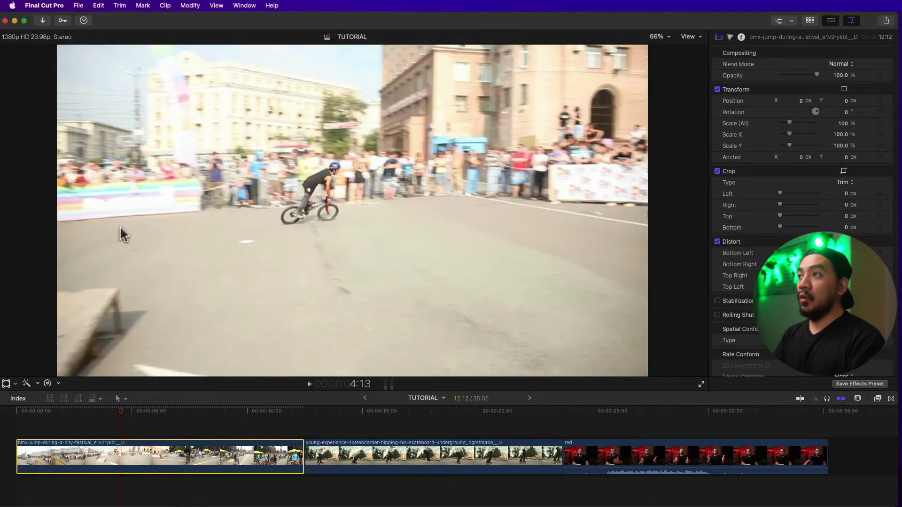
left_click(191, 6)
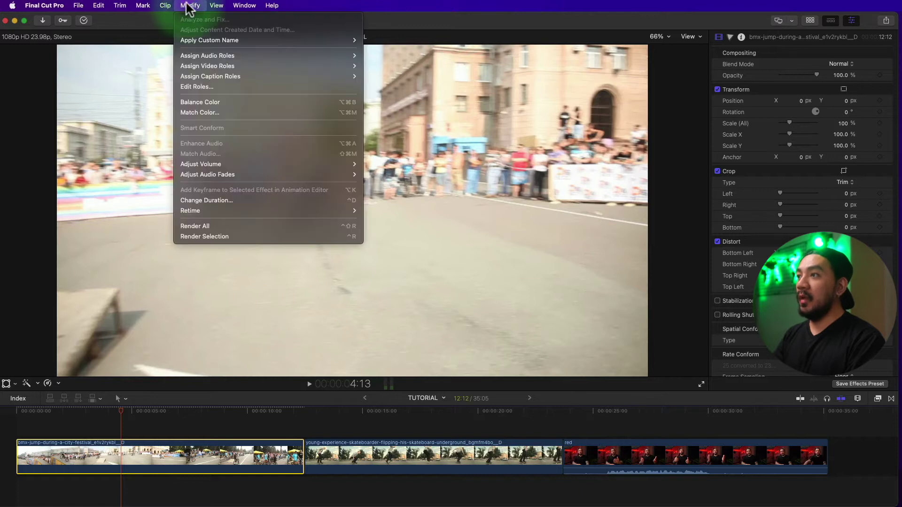
mouse_move(341, 210)
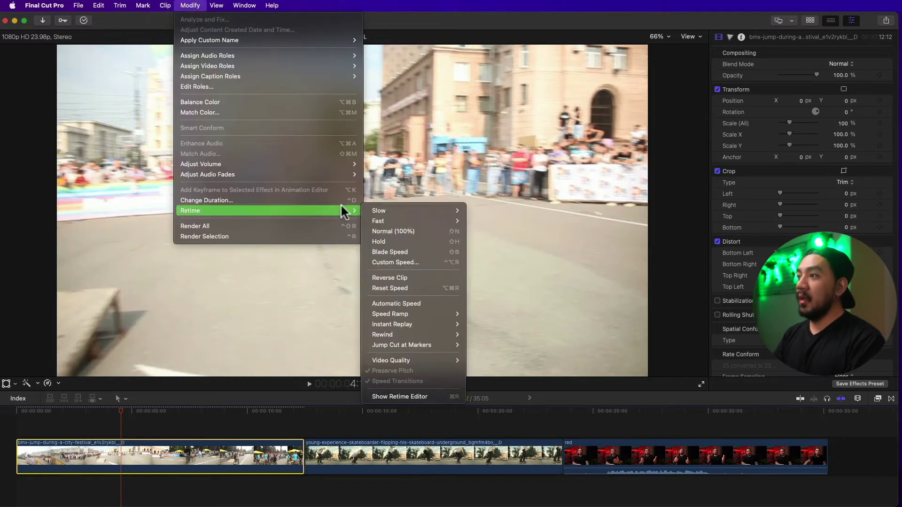
left_click(401, 271)
left_click(103, 411)
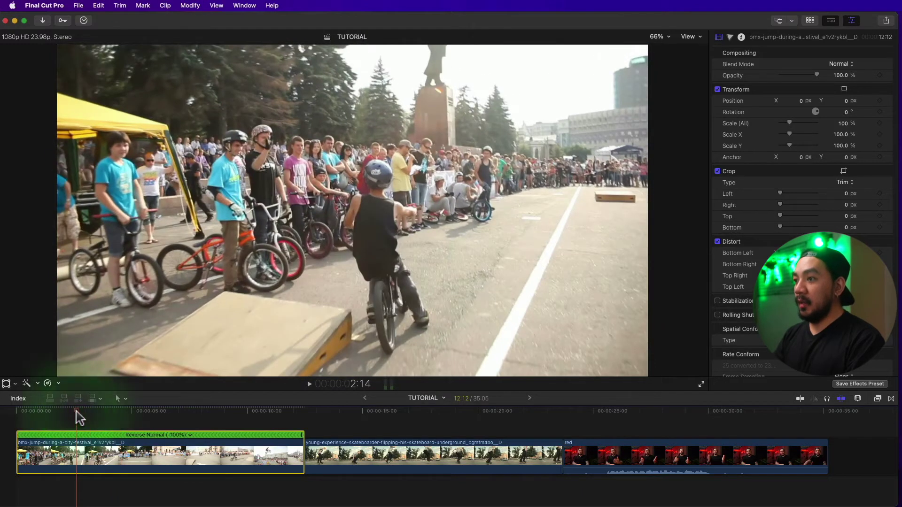
Step: Preview the reversed BMX clip from the timeline start, then play the skateboard clip
key("Home")
key("space")
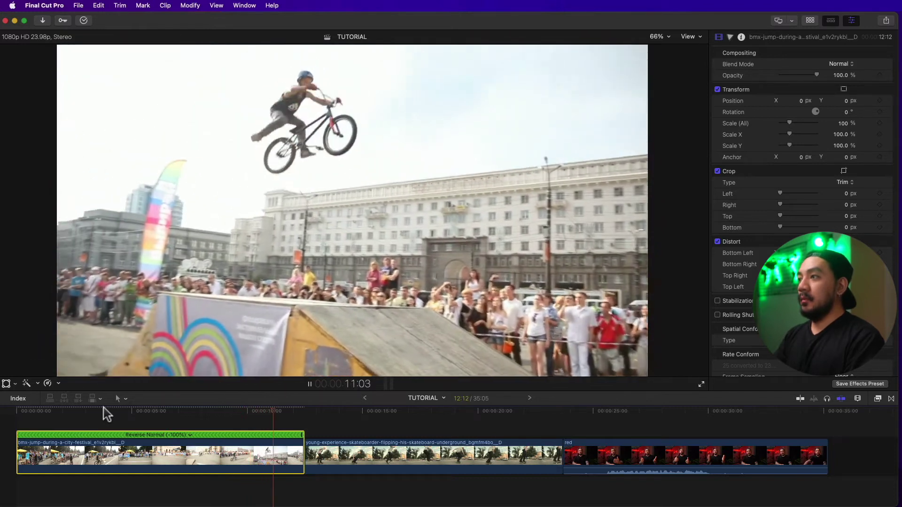
key("space")
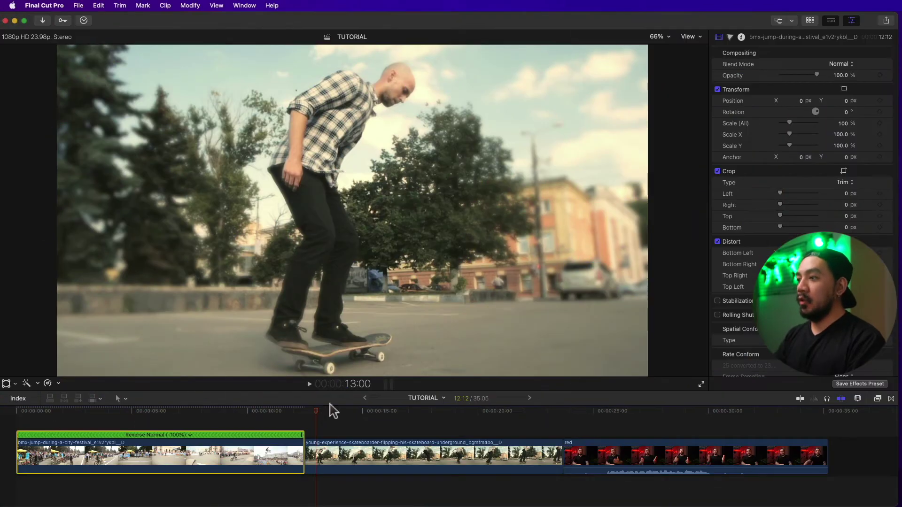
key("Up")
key("space")
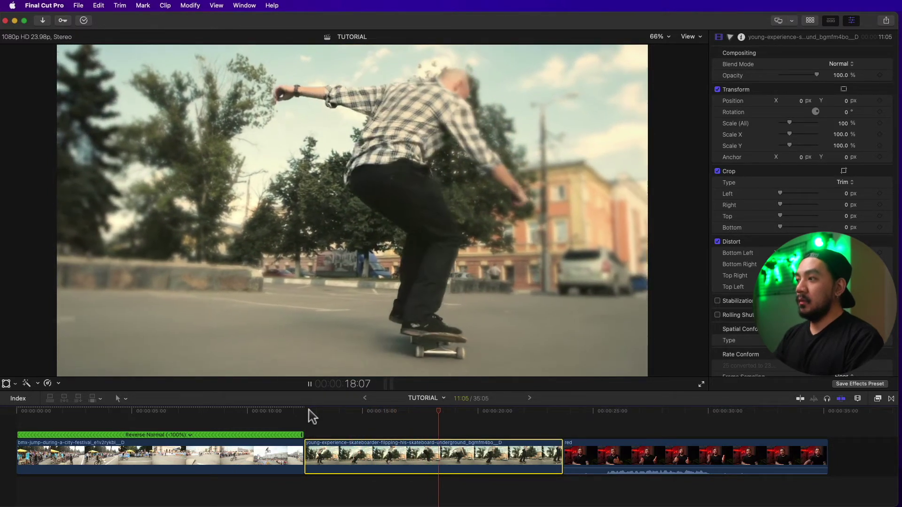
Step: Choose Reverse Clip for the skateboard clip from the Retime pop-up and play it backwards
left_click(425, 461)
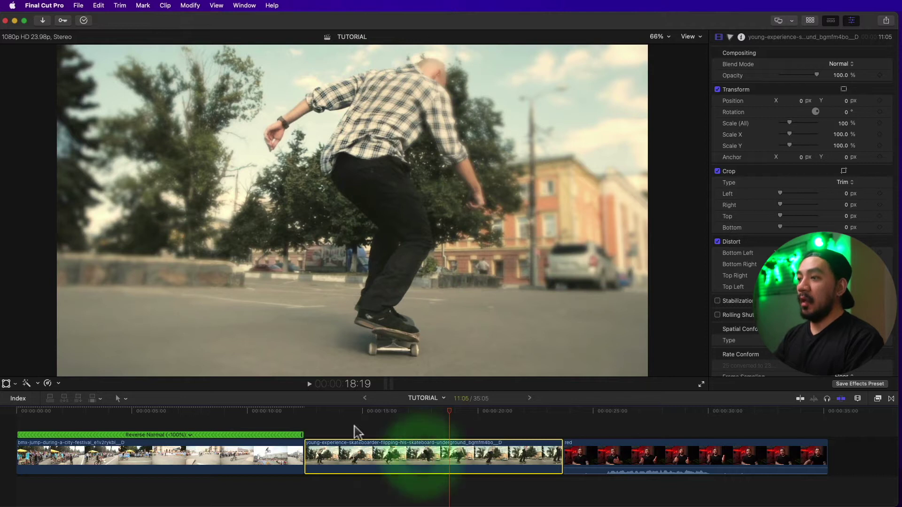
left_click(58, 384)
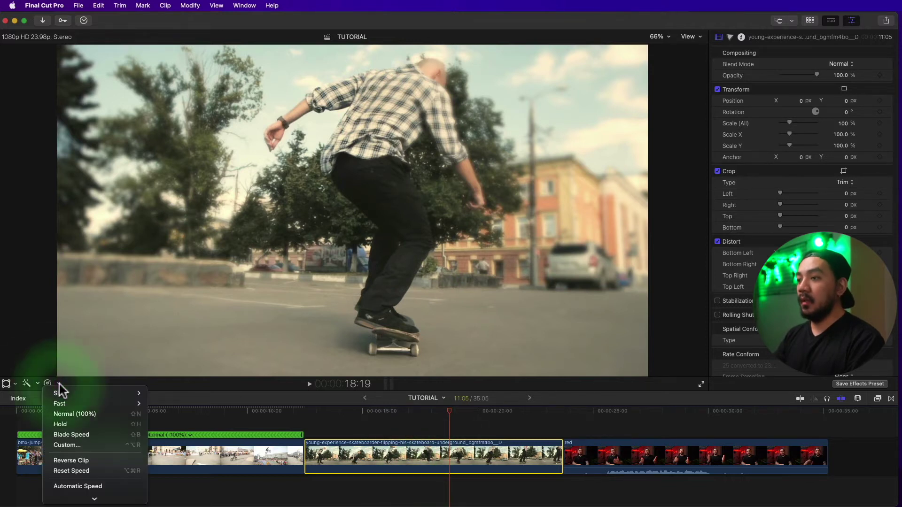
left_click(102, 460)
left_click(305, 409)
key("space")
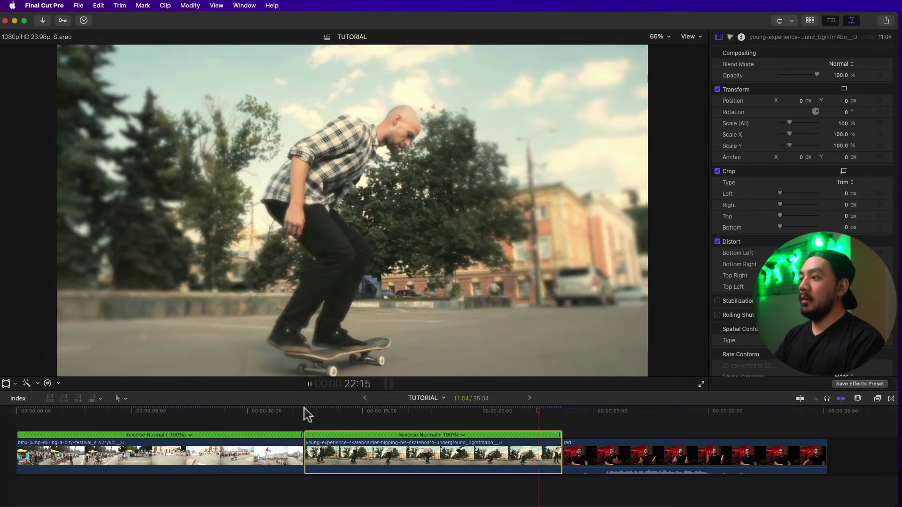
left_click(626, 453)
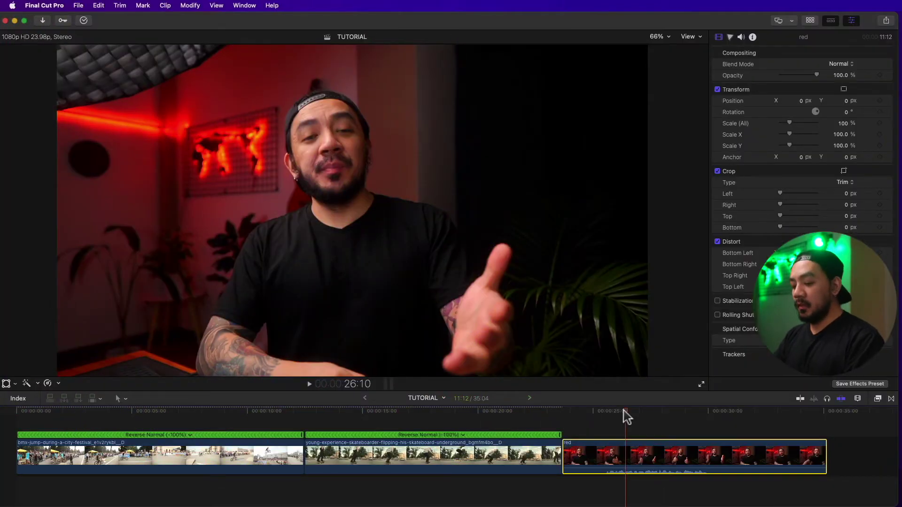
Step: Set the red presenter clip to Reverse in Custom Speed (Ctrl+Option+R) and preview it
key("ctrl+alt+r")
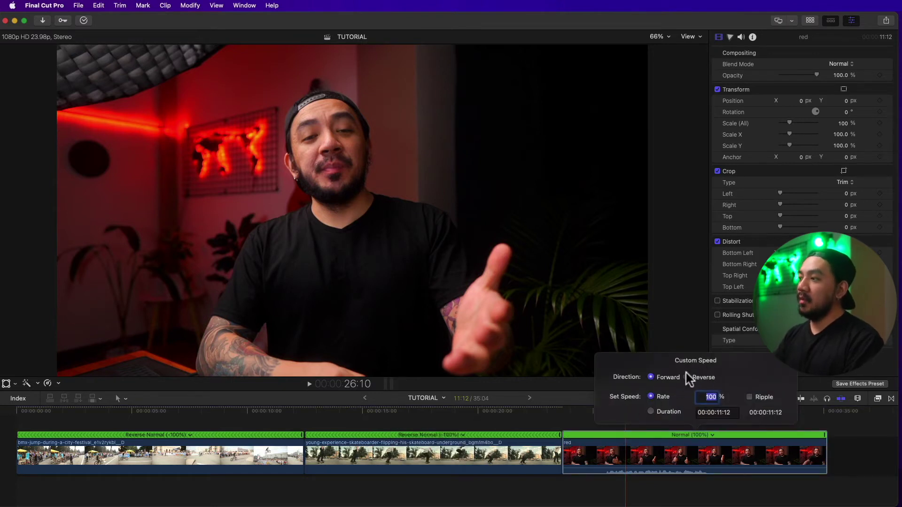
left_click(699, 377)
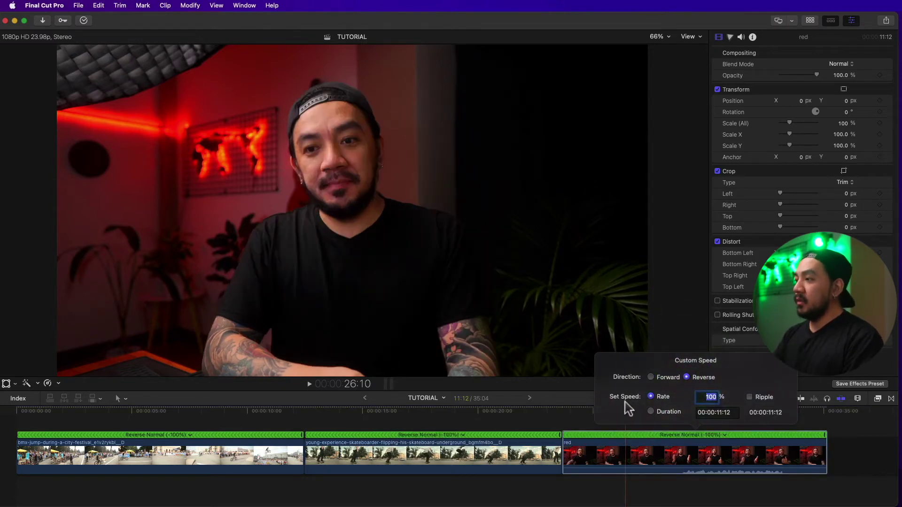
left_click(580, 417)
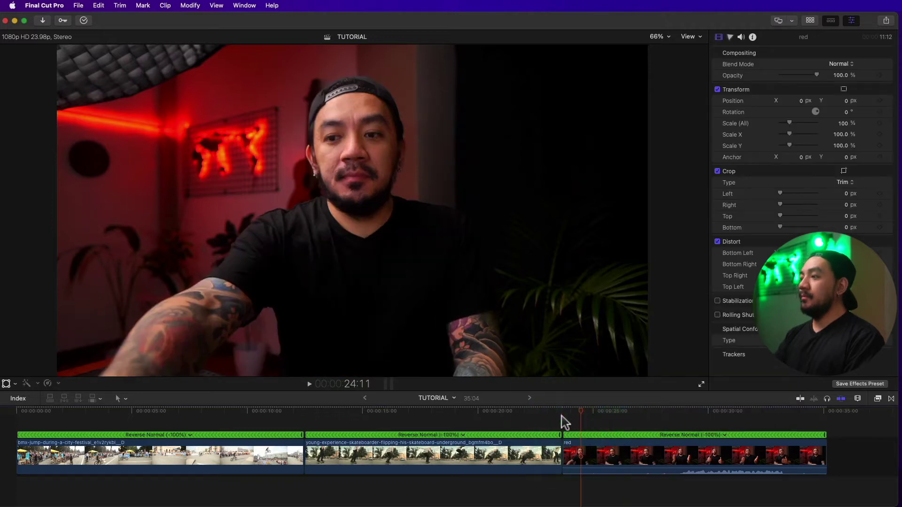
left_click(669, 416)
key("space")
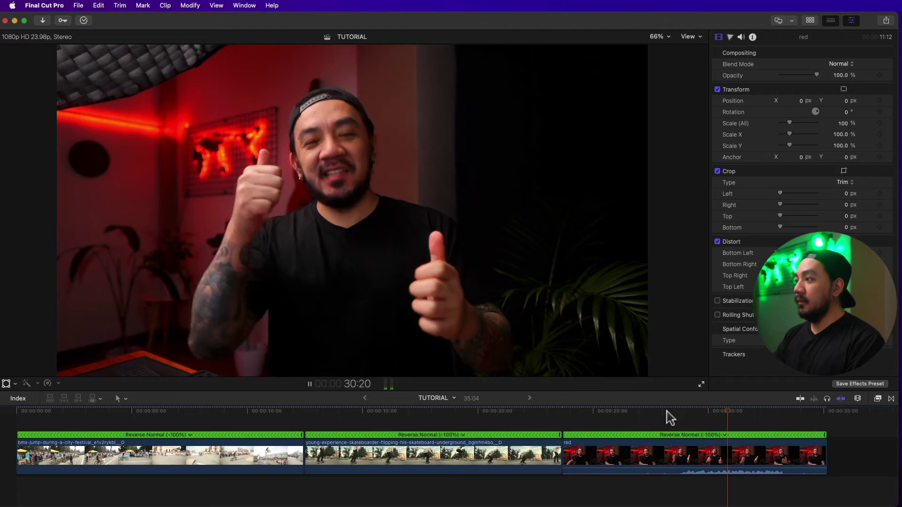
key("space")
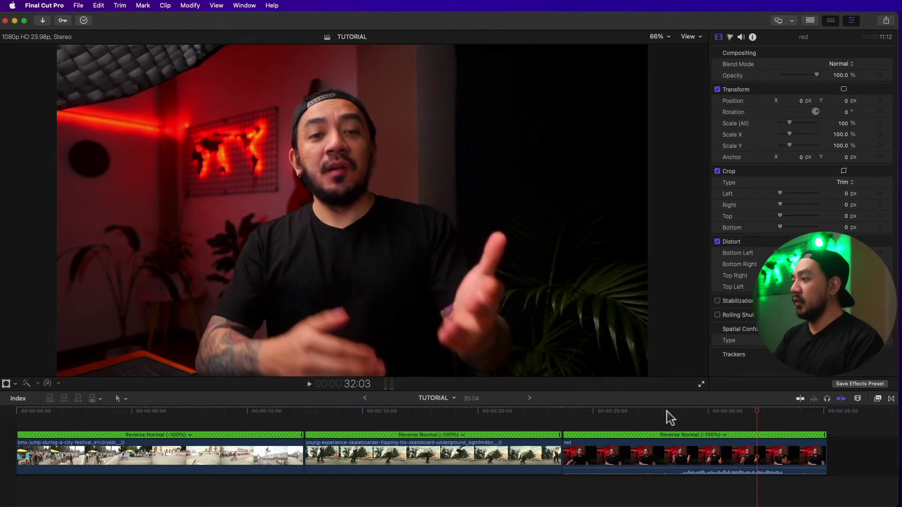
left_click(651, 458)
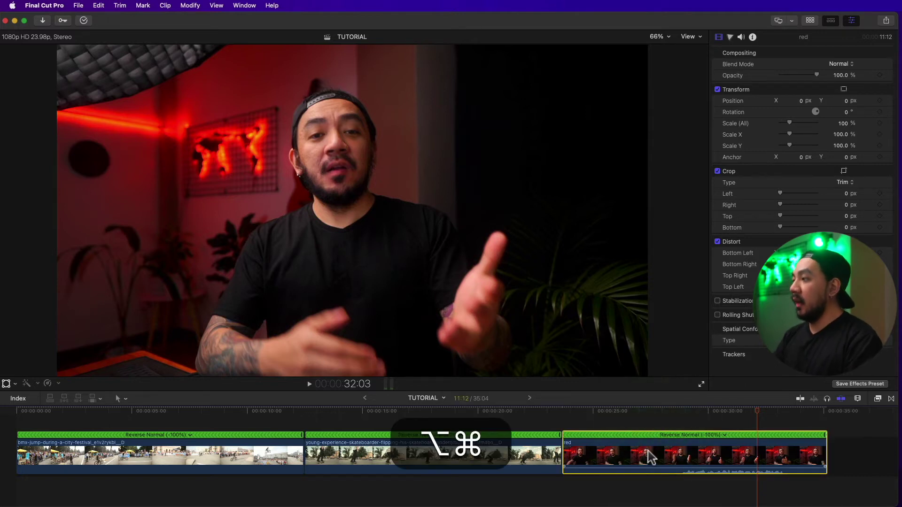
Step: Reset the red clip, then the BMX and skateboard clips together, to Normal 100% with Option+Cmd+R
key("alt+super+r")
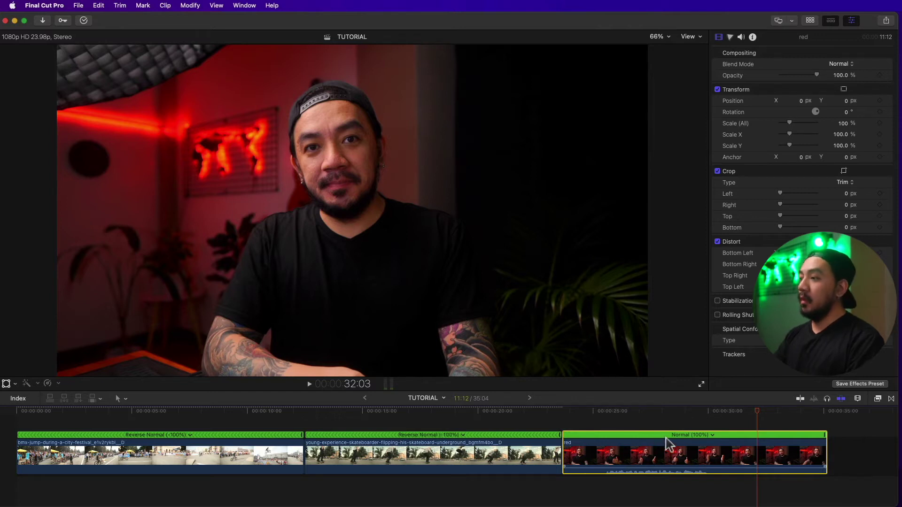
left_click_drag(522, 496, 169, 425)
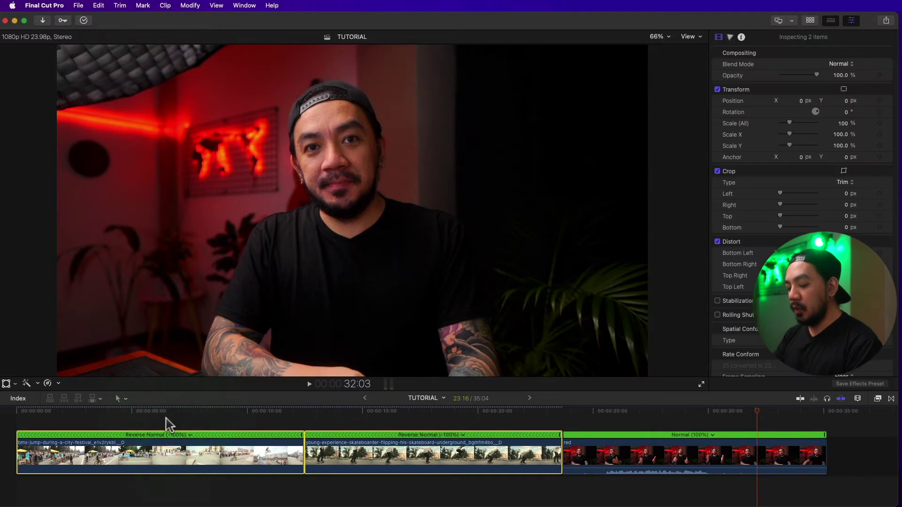
key("alt+super+r")
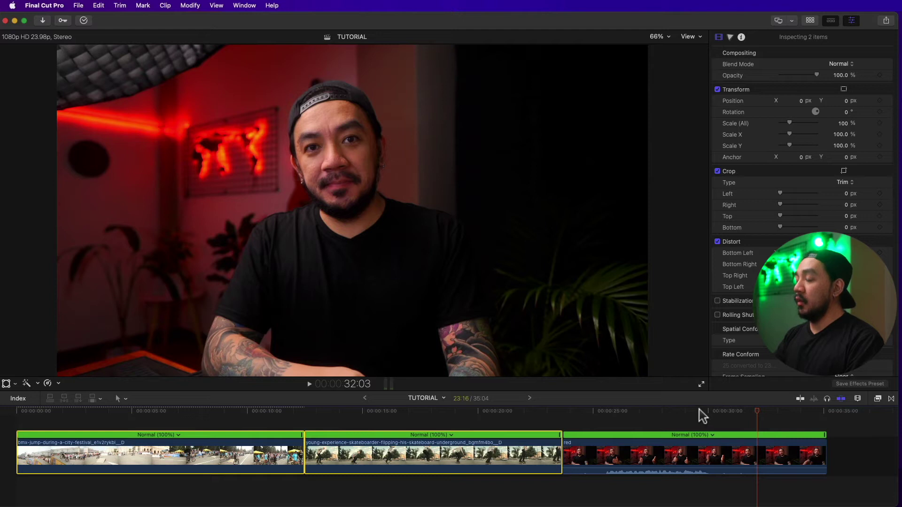
Step: Choose Reverse in the red clip's Custom speed settings, then play the reversed clip back
left_click(713, 436)
left_click(730, 476)
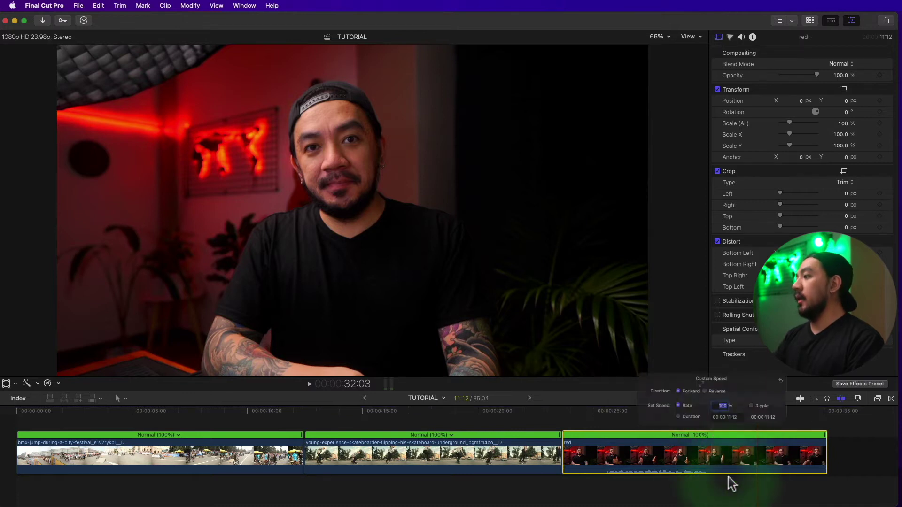
left_click(705, 378)
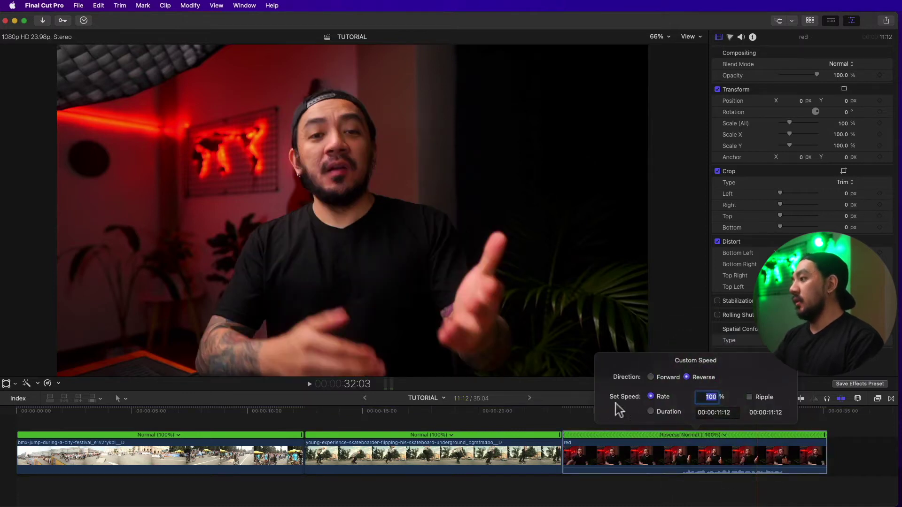
left_click(578, 420)
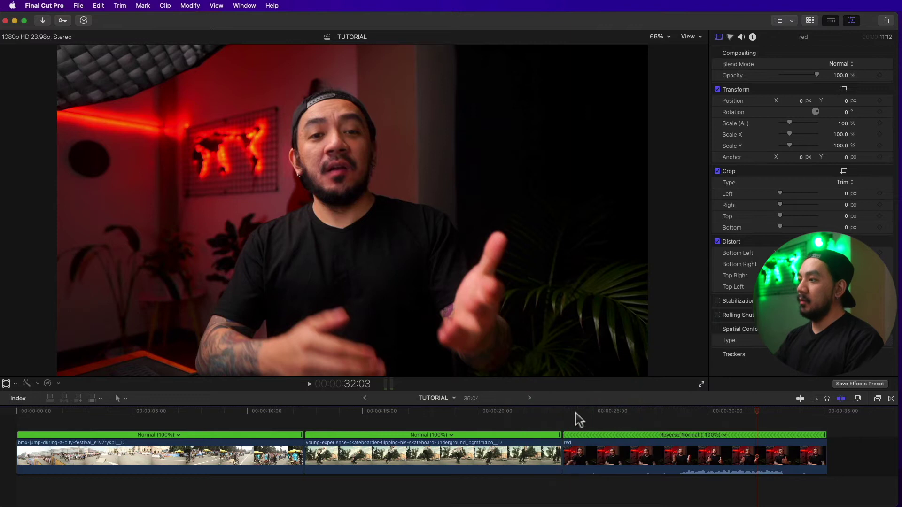
left_click(570, 413)
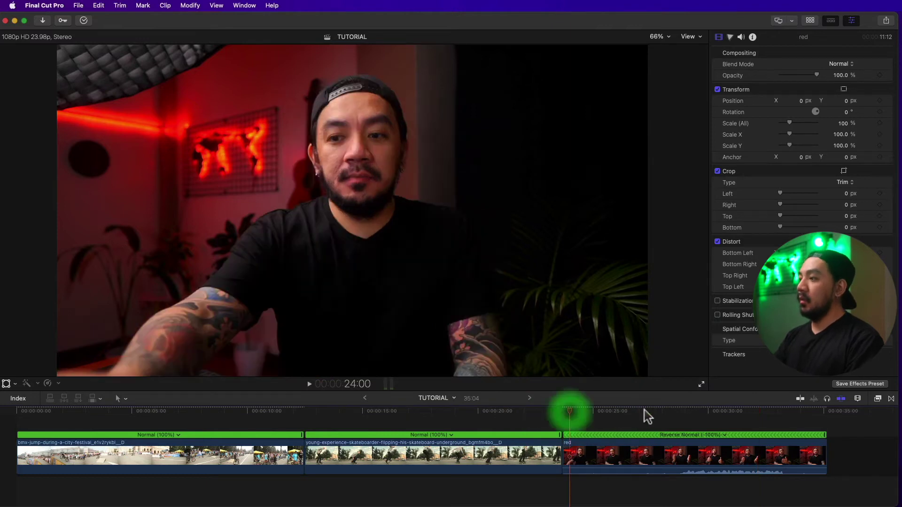
left_click(656, 413)
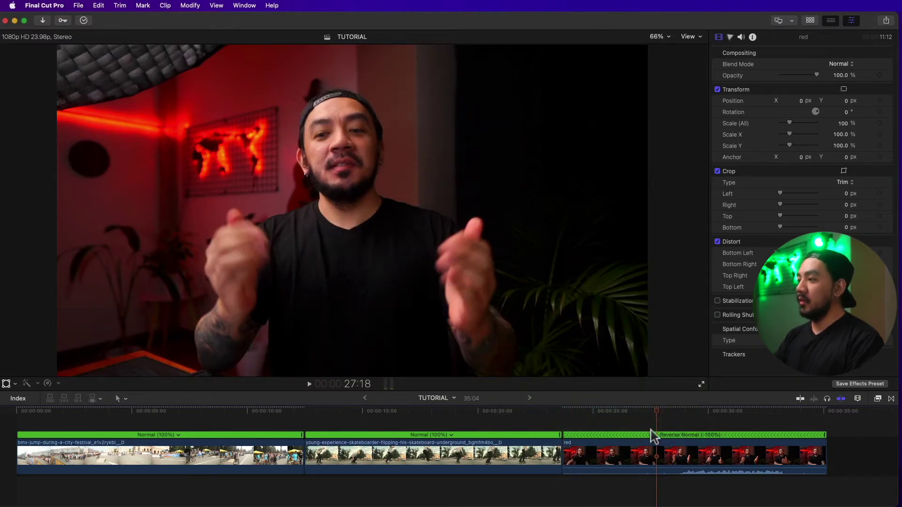
key("space")
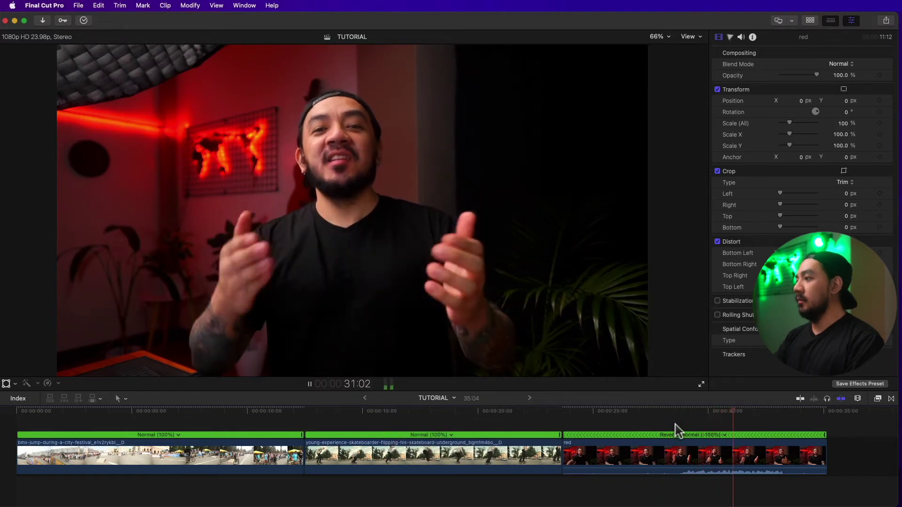
key("space")
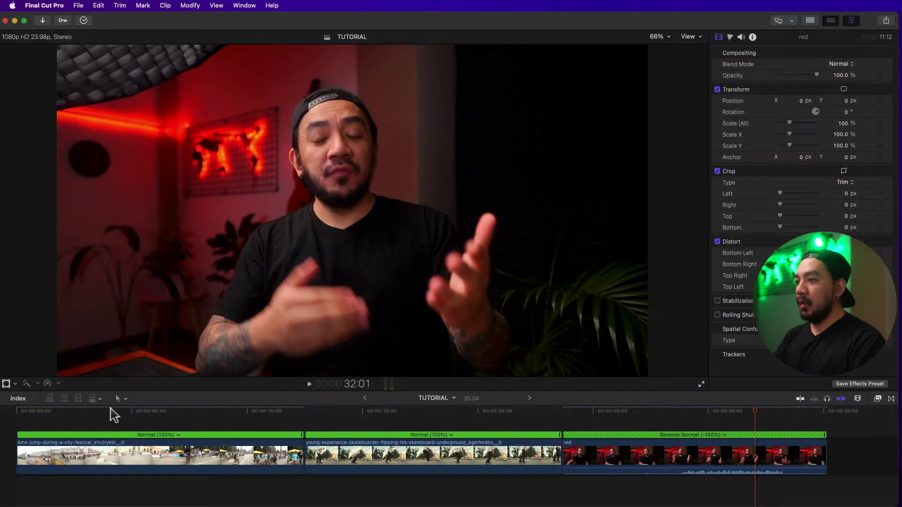
Step: Hide the speed bars on the BMX and skateboard clips with Cmd+R
left_click(84, 414)
left_click(91, 455)
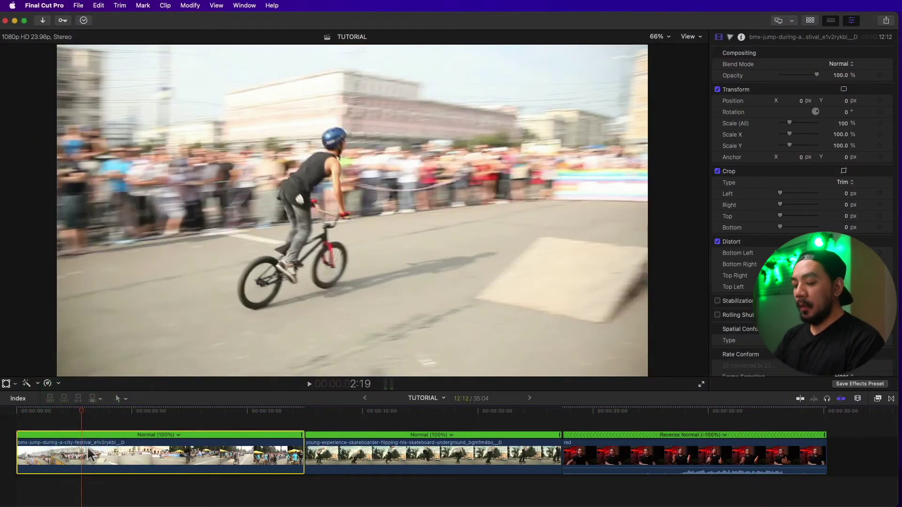
key("super")
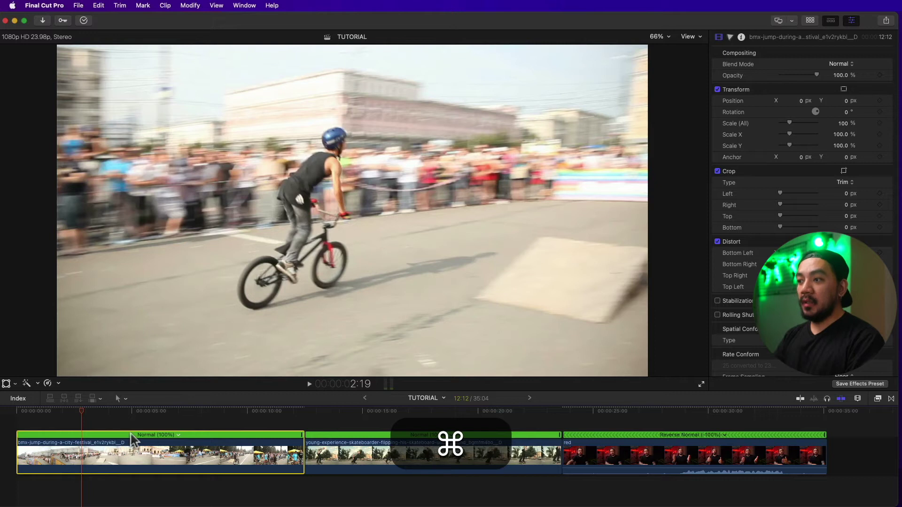
key("super+r")
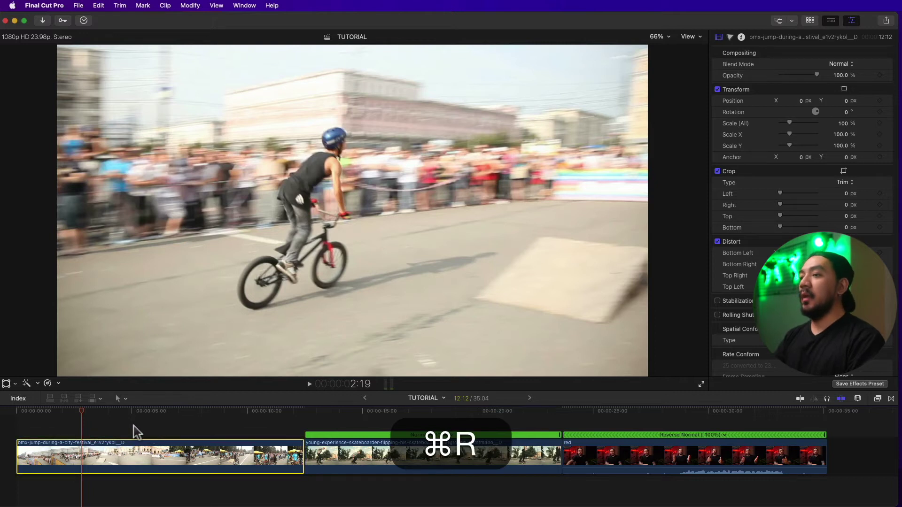
left_click(379, 463)
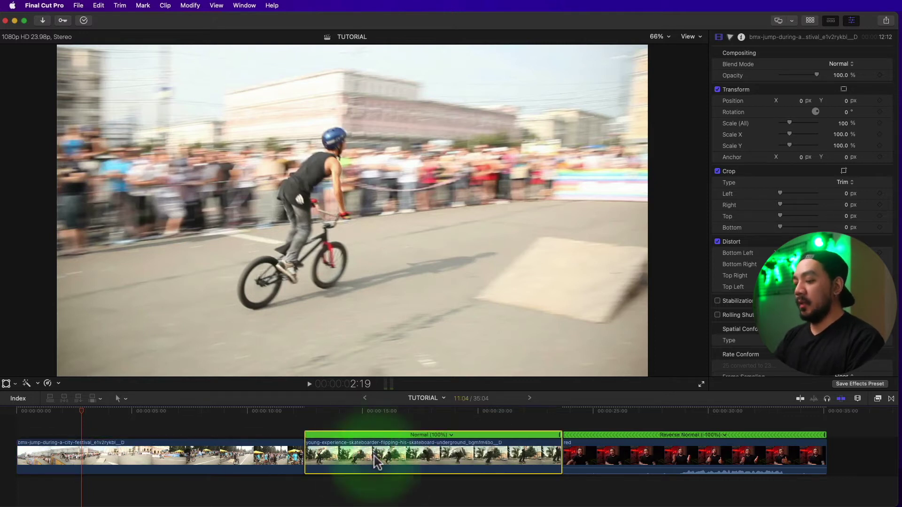
key("super+r")
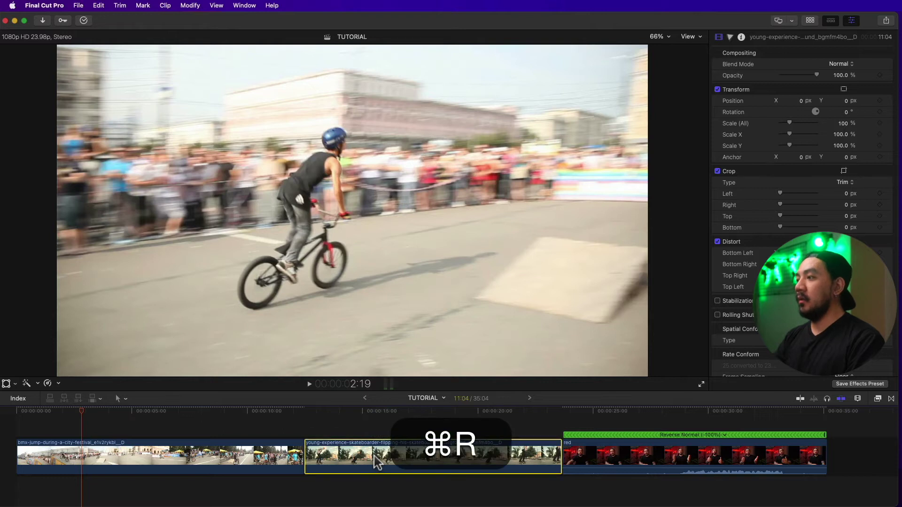
Step: Reset the red clip to Normal 100% and hide its speed bar
left_click(670, 457)
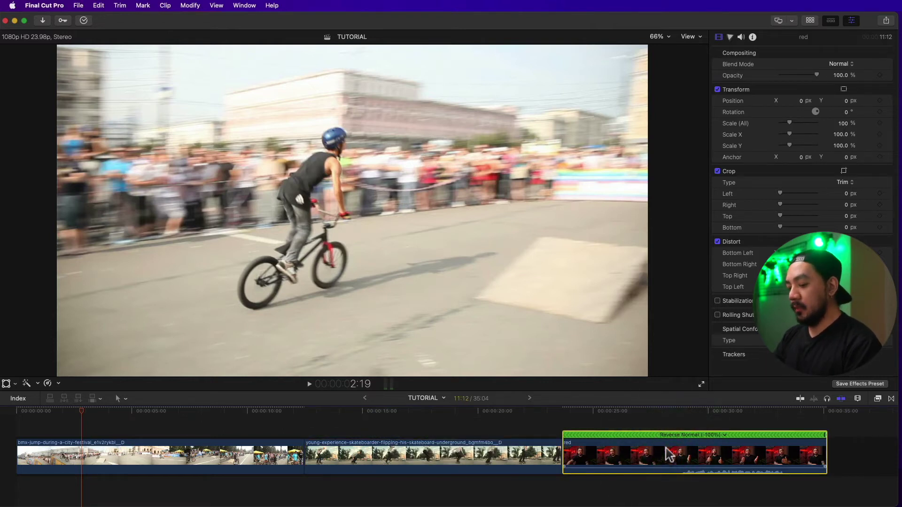
key("alt+super+r")
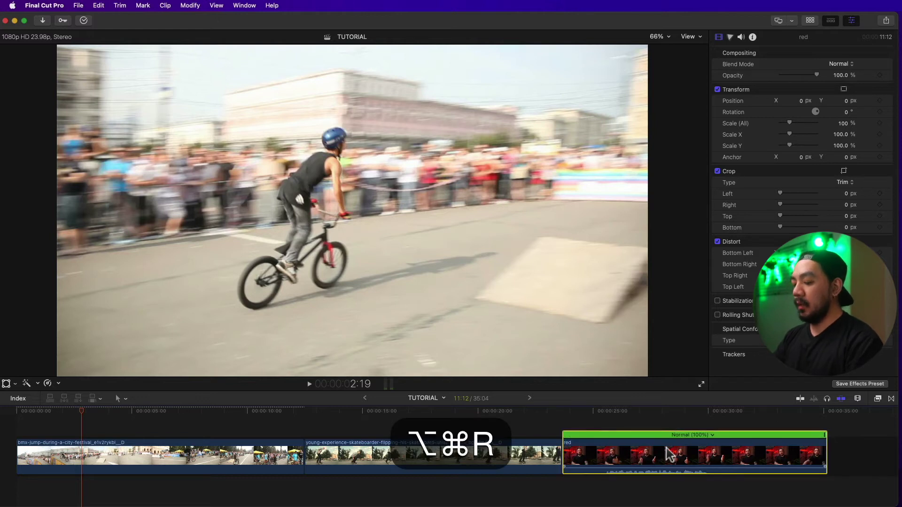
key("super+r")
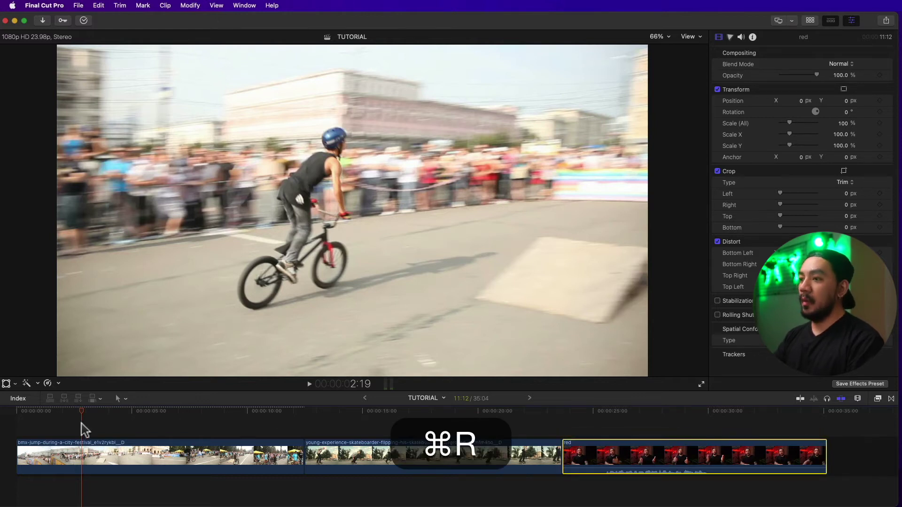
left_click(79, 453)
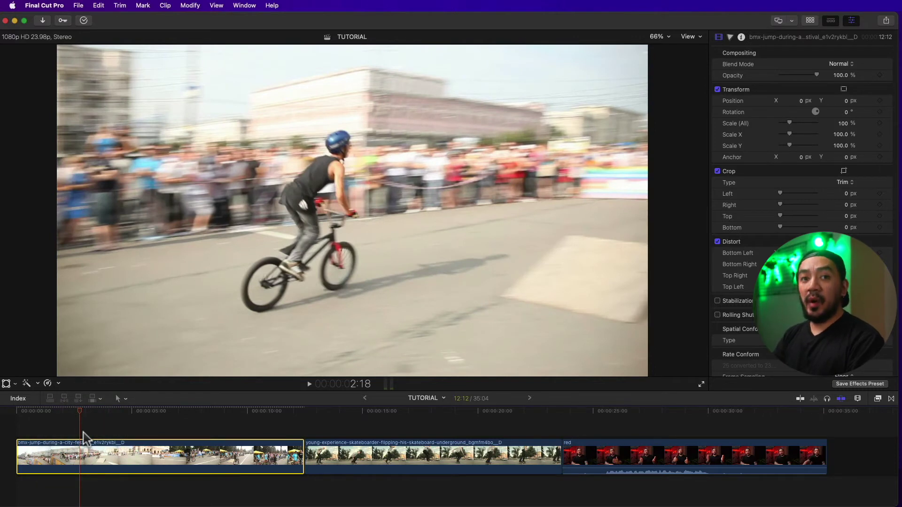
Step: Apply Rewind > 2x from the Retime menu to the BMX clip
left_click(58, 382)
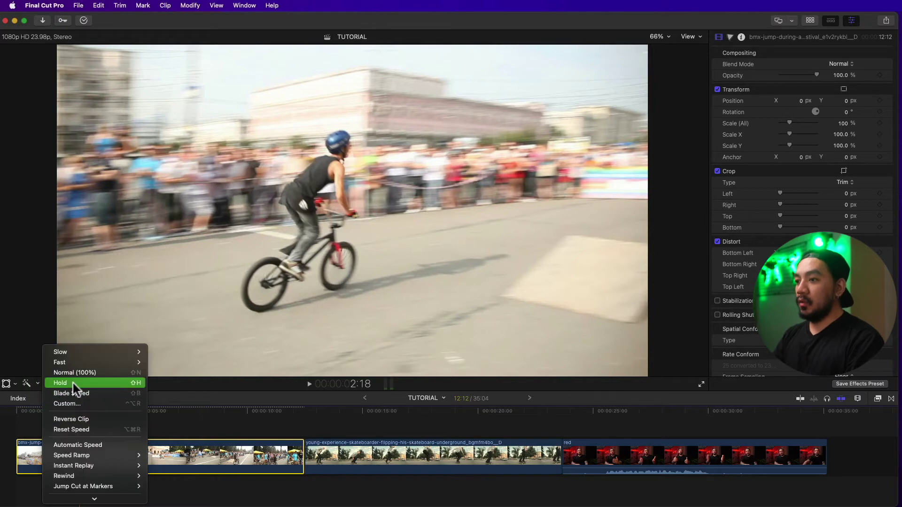
mouse_move(88, 475)
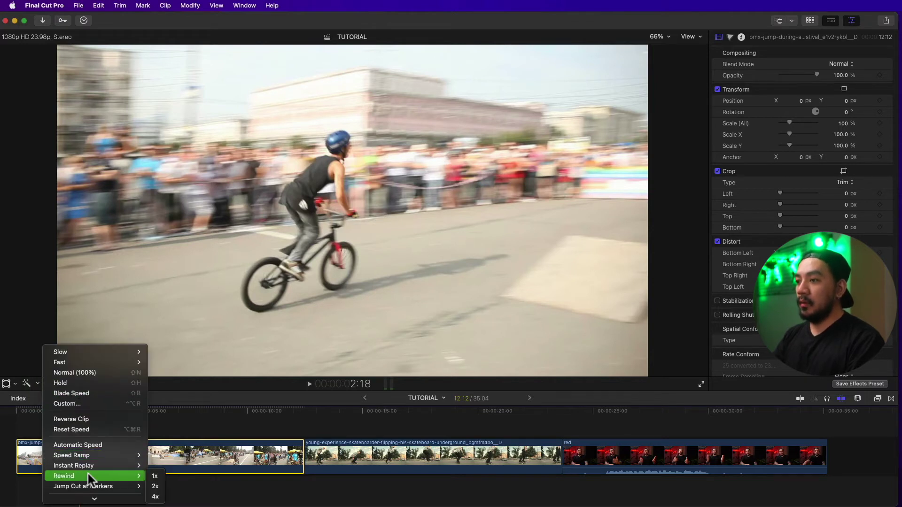
left_click(158, 488)
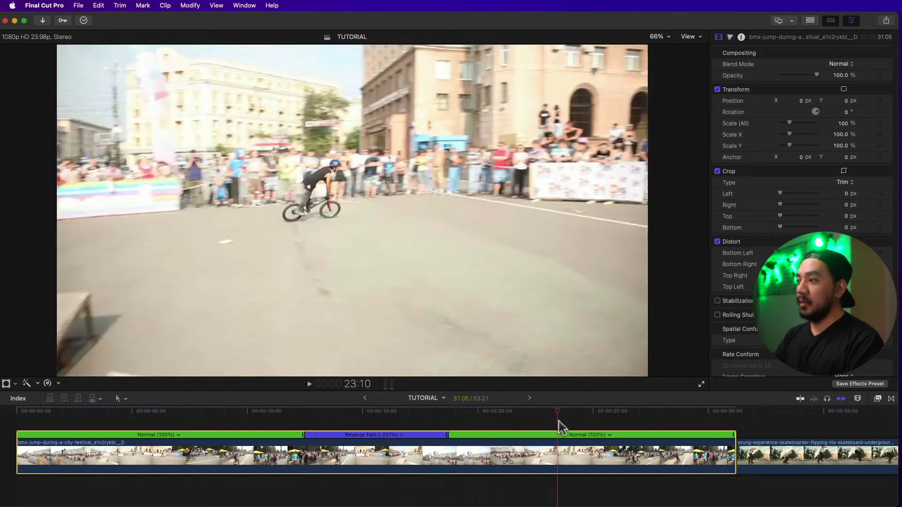
left_click(608, 420)
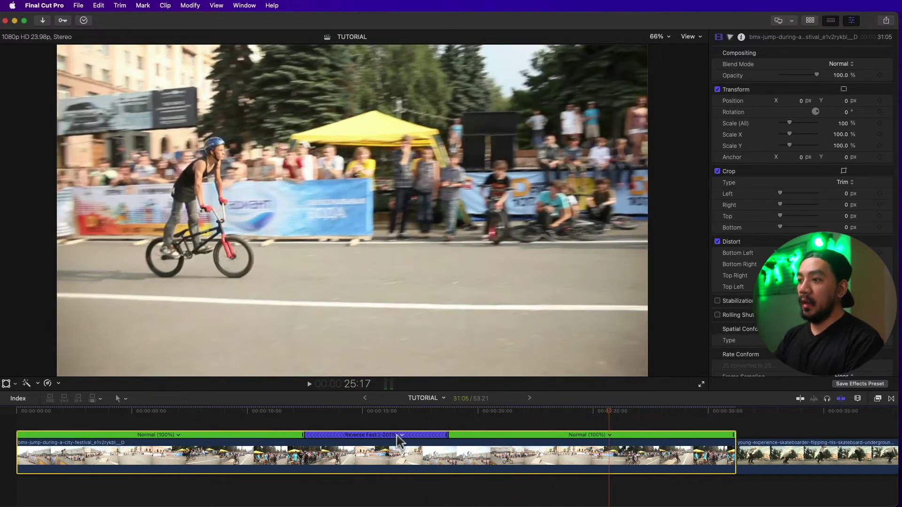
left_click(383, 438)
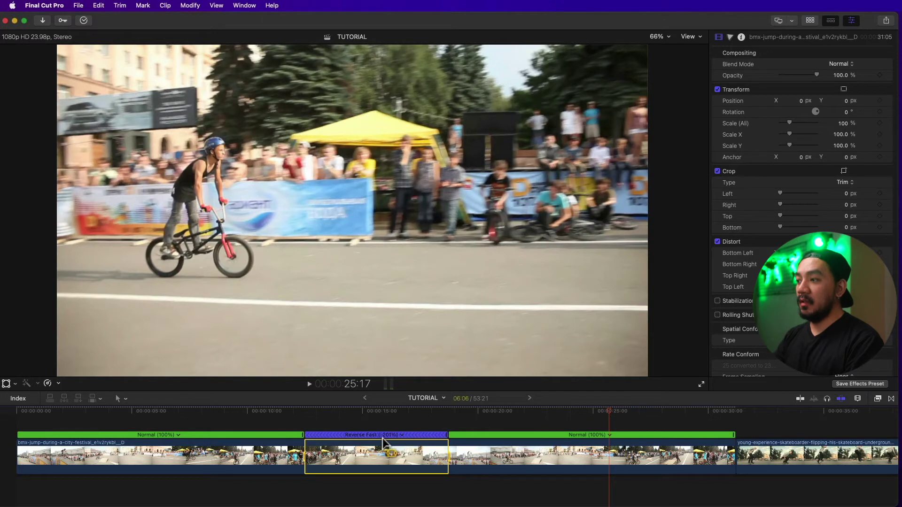
left_click(395, 439)
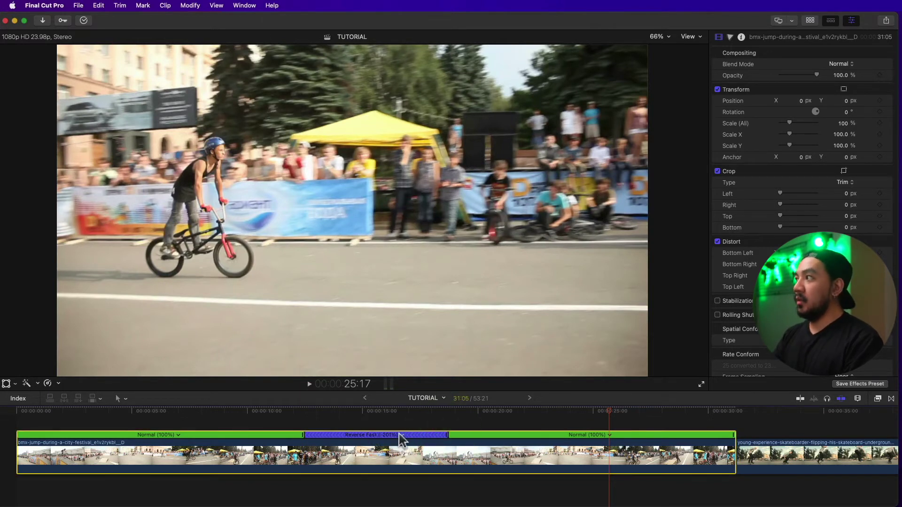
left_click(742, 38)
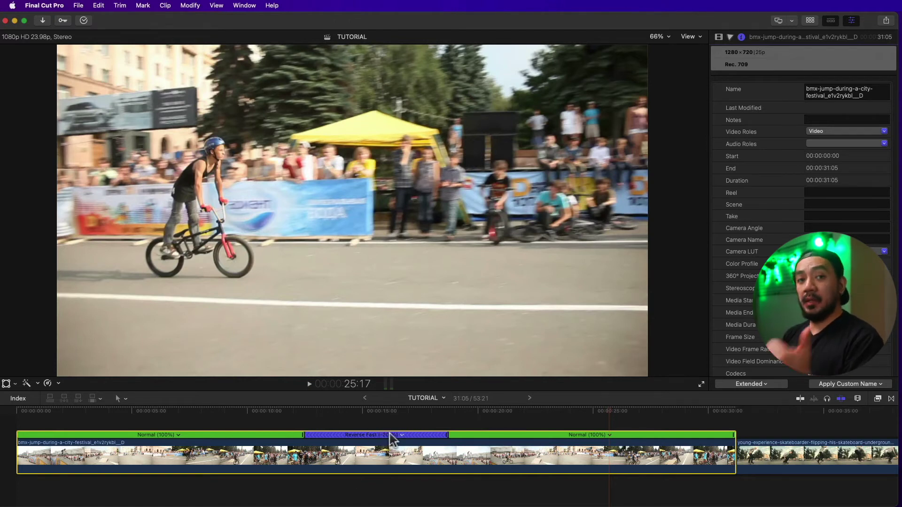
left_click(719, 38)
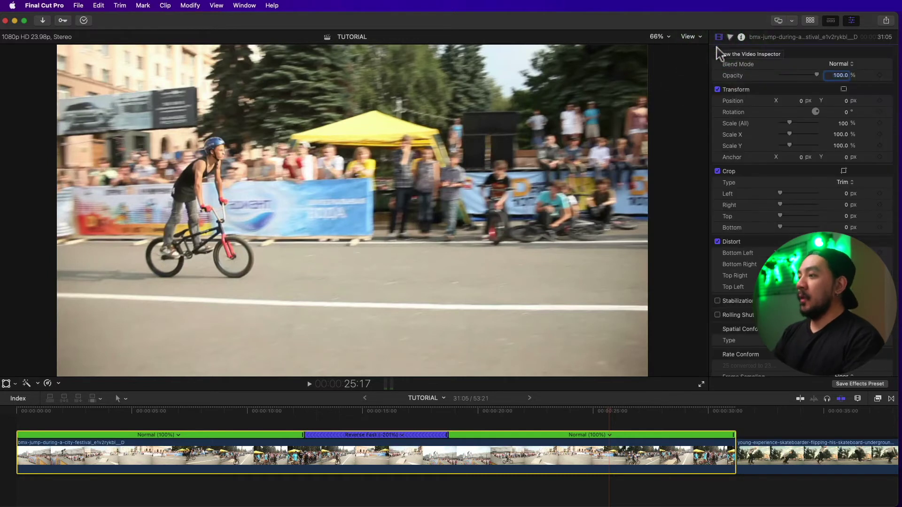
Step: Scrub through the BMX footage while toggling the clip's speed bar with Cmd+R
mouse_move(207, 412)
left_mouse_down()
mouse_move(141, 409)
mouse_move(406, 420)
left_mouse_up()
left_click(383, 458)
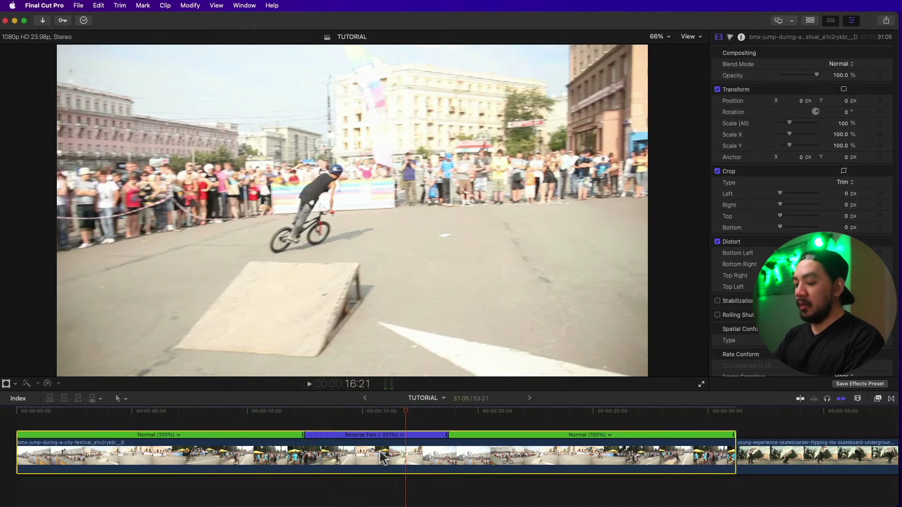
key("super+r")
left_click(104, 413)
left_click_drag(105, 416, 382, 417)
key("super+r")
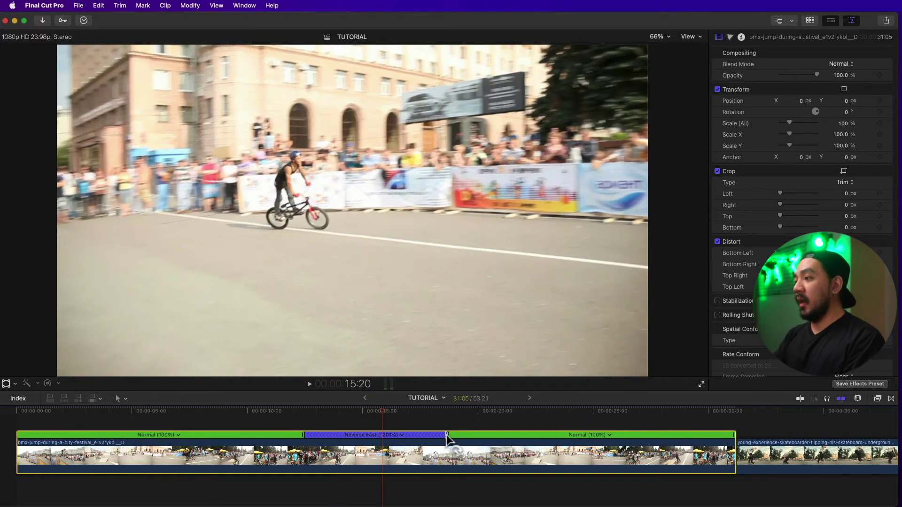
Step: Drag the Reverse Fast handle shorter, preview from about 8:22, then reset to Normal 100%
left_click_drag(447, 439, 283, 441)
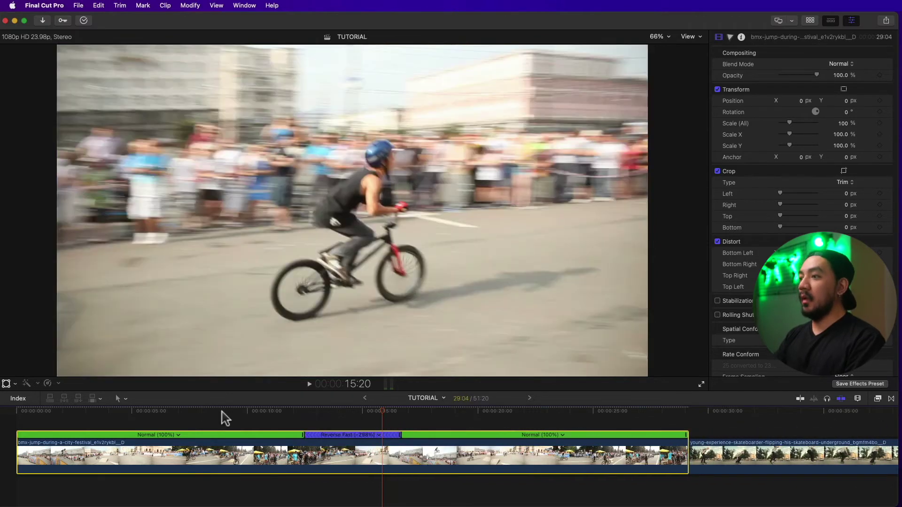
left_click(222, 418)
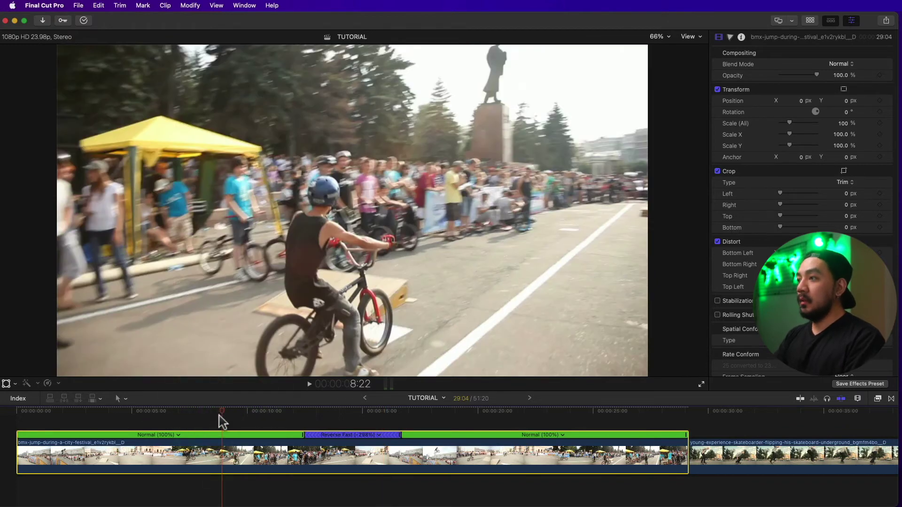
key("space")
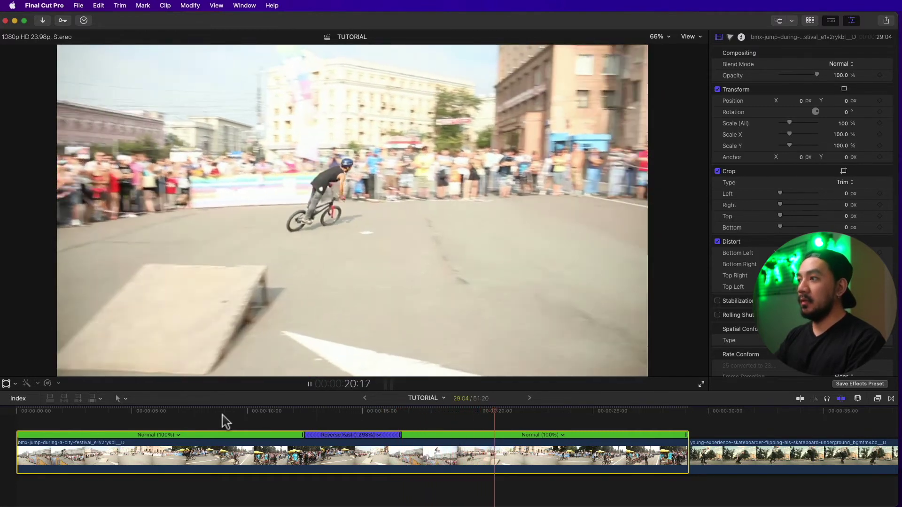
key("space")
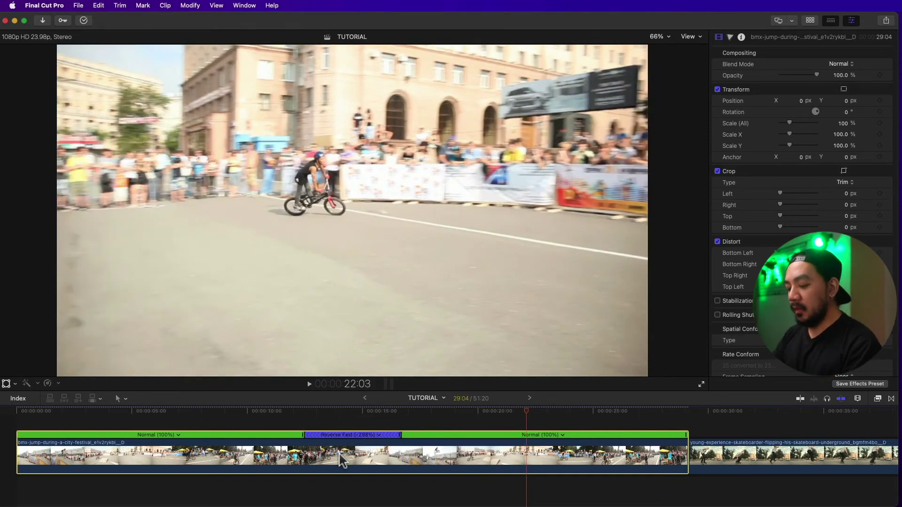
key("alt+super+r")
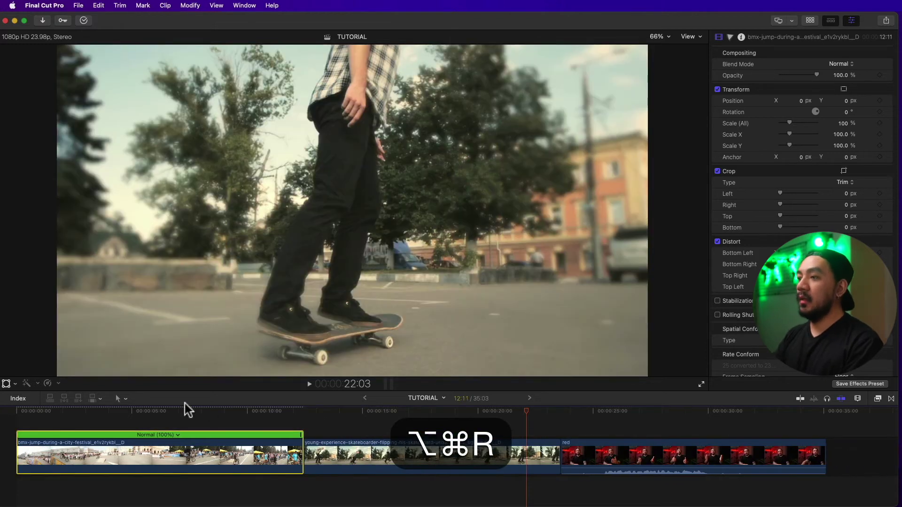
Step: Mark a short range in the BMX clip with the Range tool and apply Rewind > 2x
left_click(131, 412)
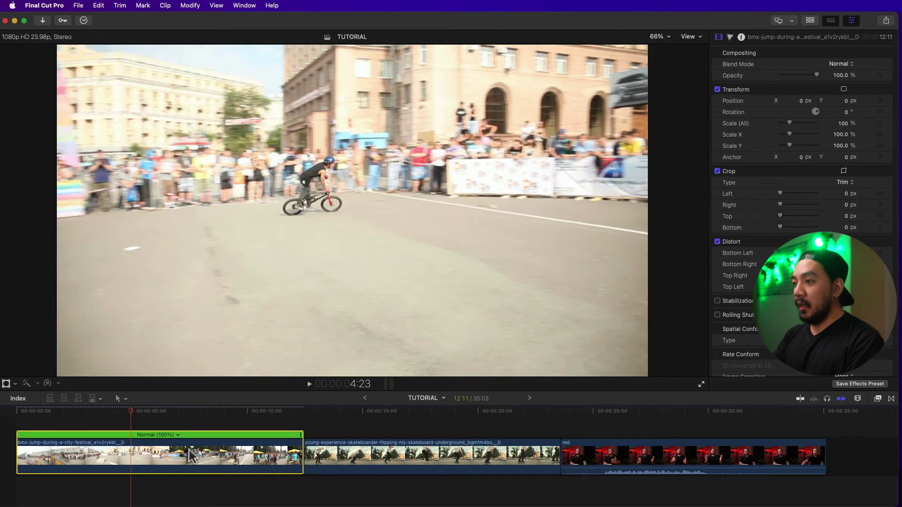
key("r")
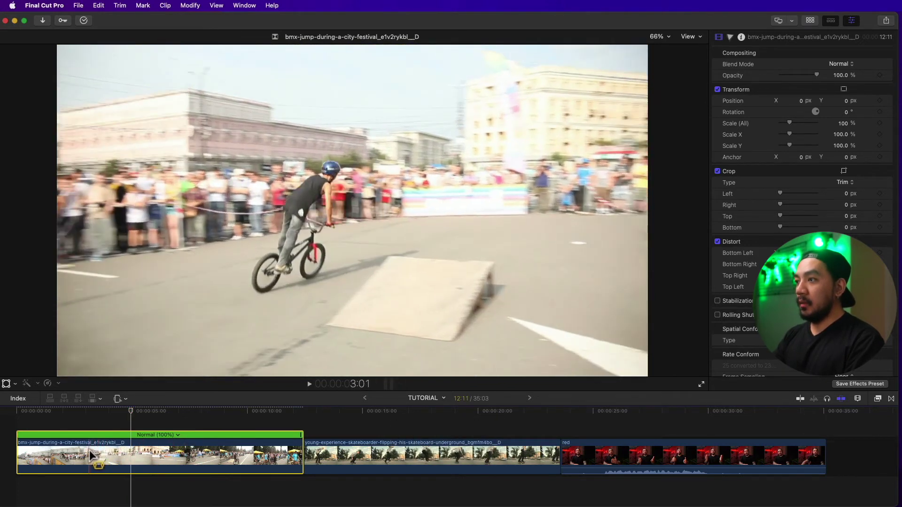
left_click_drag(96, 452, 169, 454)
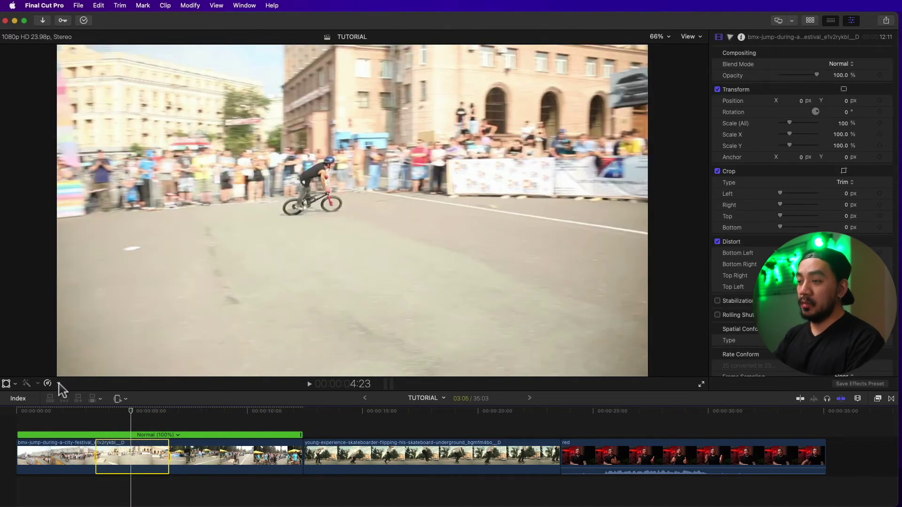
left_click(58, 383)
mouse_move(114, 435)
left_click(156, 446)
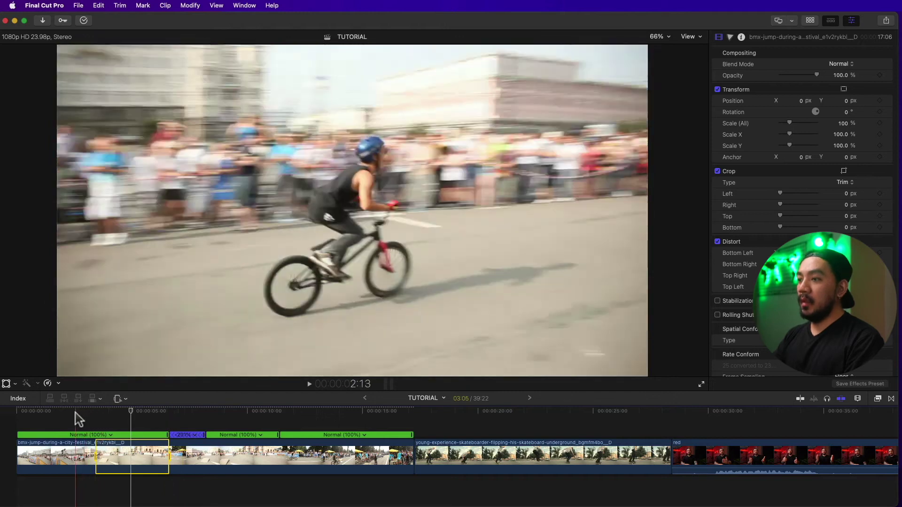
Step: Play back from just before the rewind section to preview it
left_click(77, 416)
key("space")
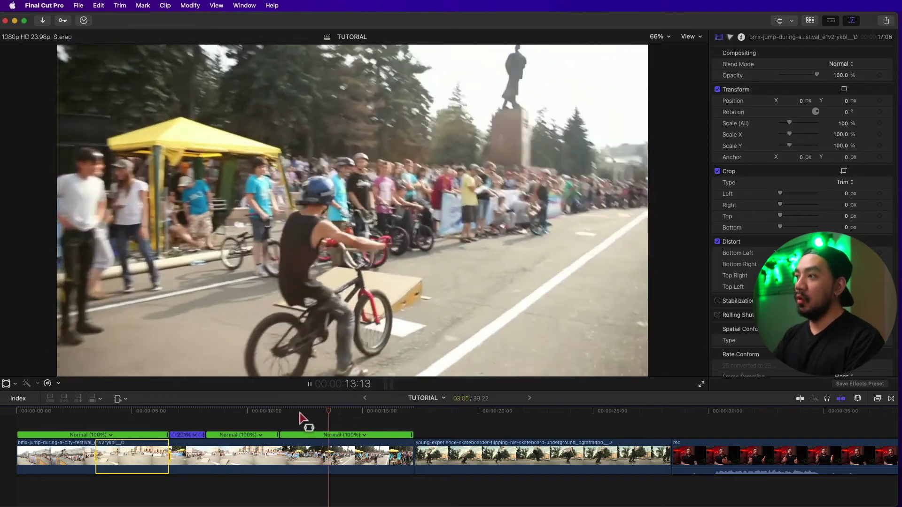
key("space")
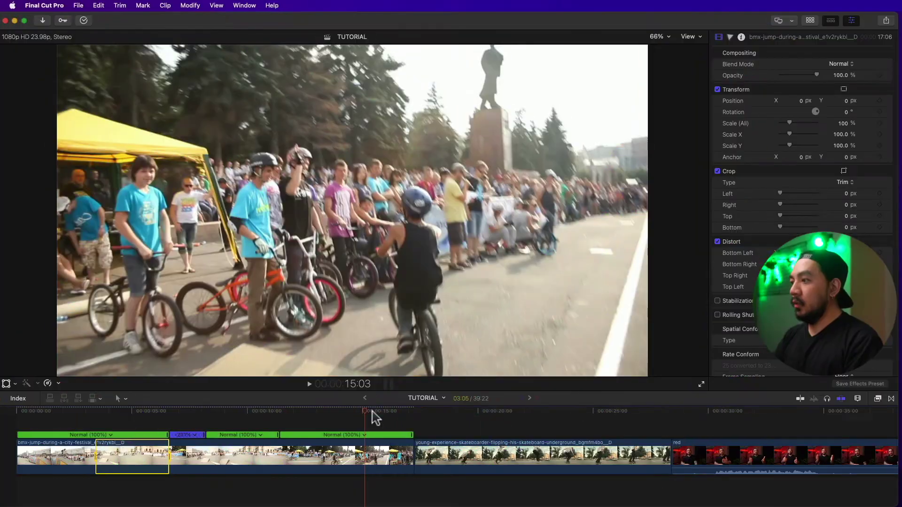
Step: Apply Instant Replay > 50% from the Retime menu to the skateboard clip
scroll(371, 417, "right", 6)
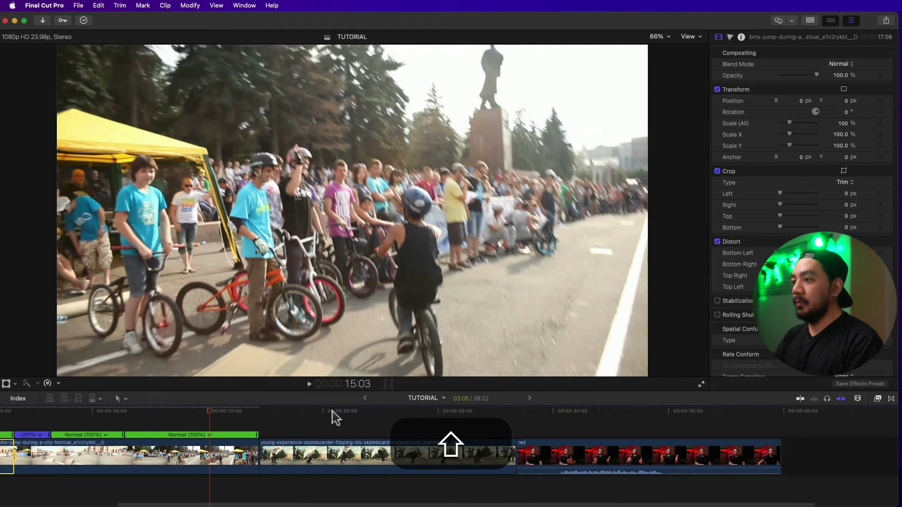
left_click(335, 443)
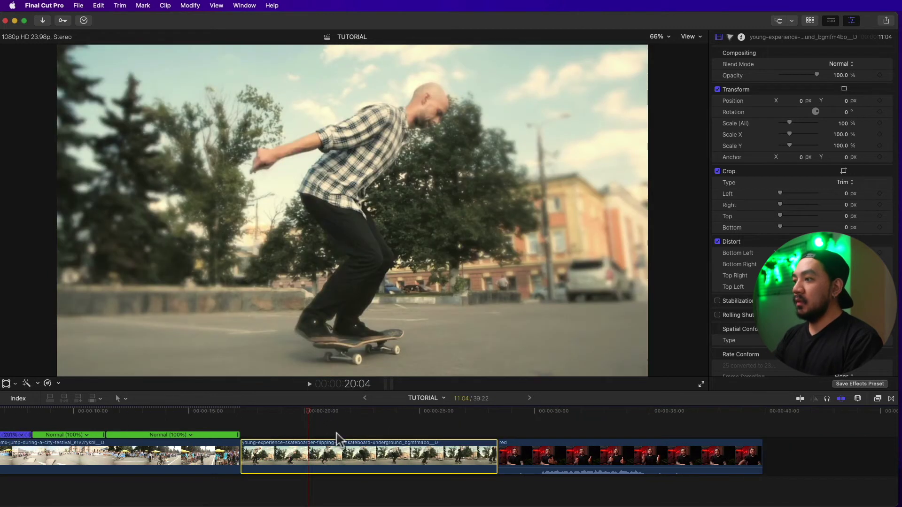
left_click(57, 384)
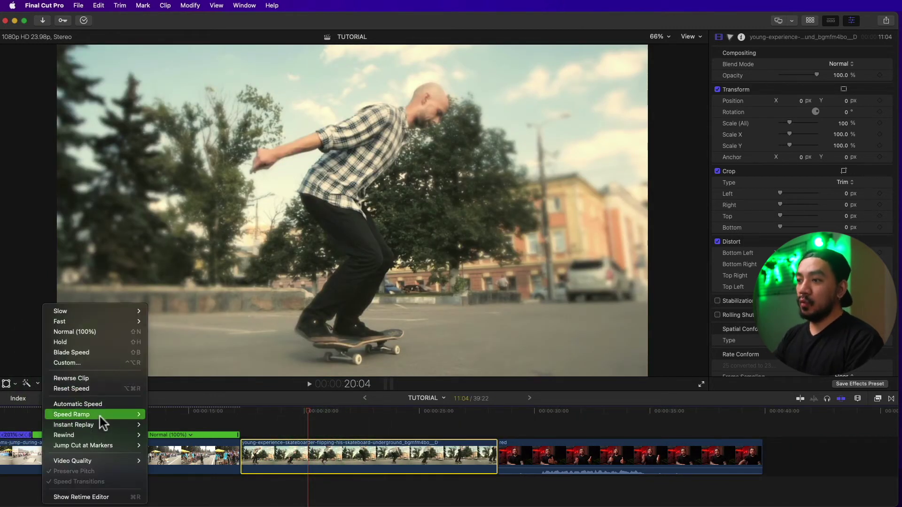
mouse_move(97, 423)
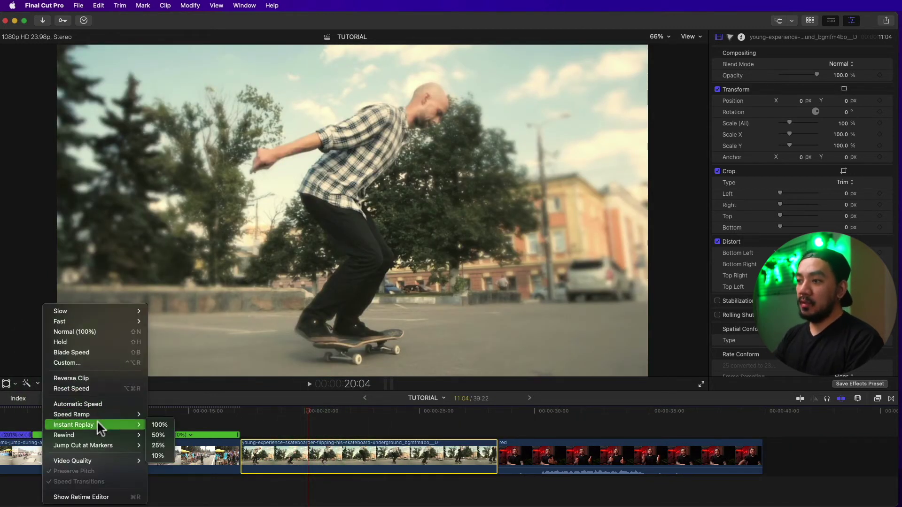
left_click(164, 435)
Step: Preview the slow 50% replay section, then select the Upper title clip
scroll(473, 432, "right", 5)
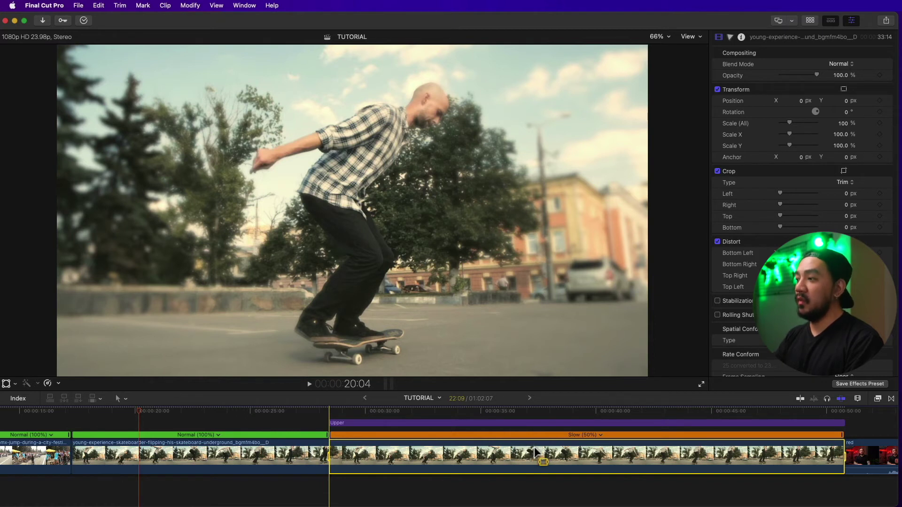
scroll(534, 447, "right", 4)
key("space")
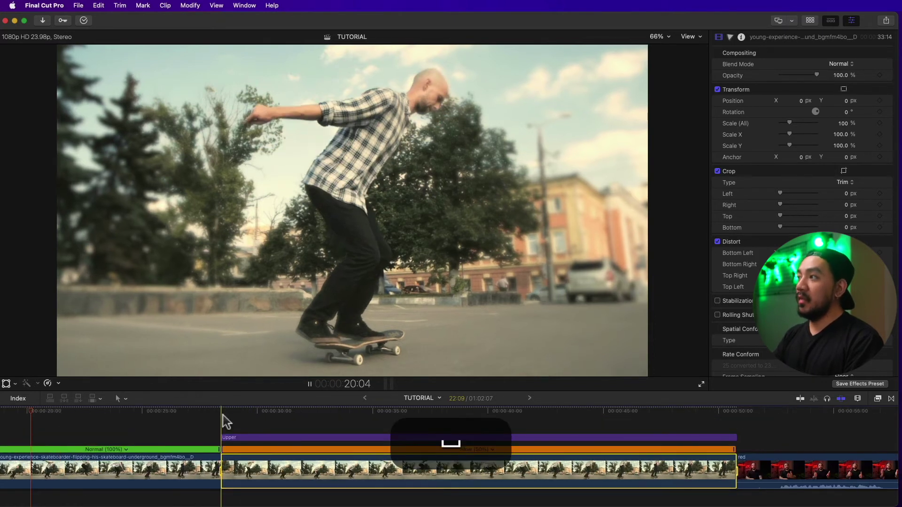
left_click(222, 415)
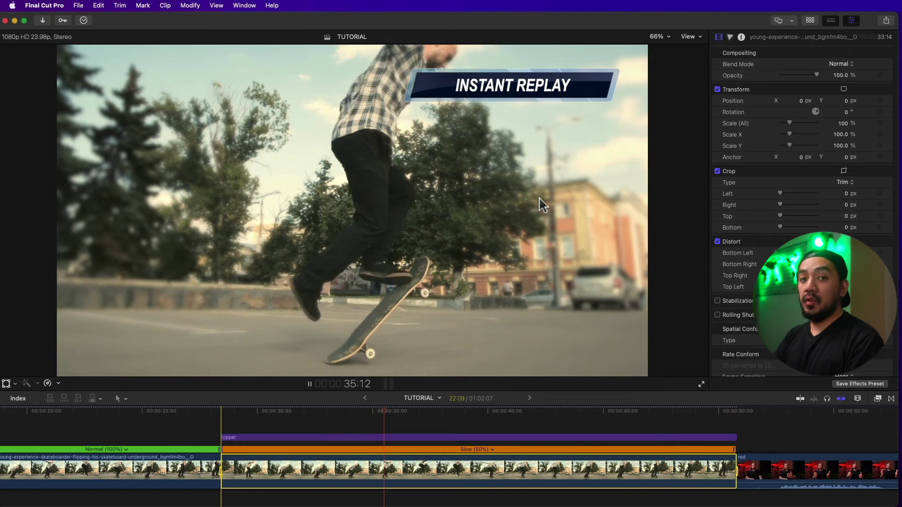
key("space")
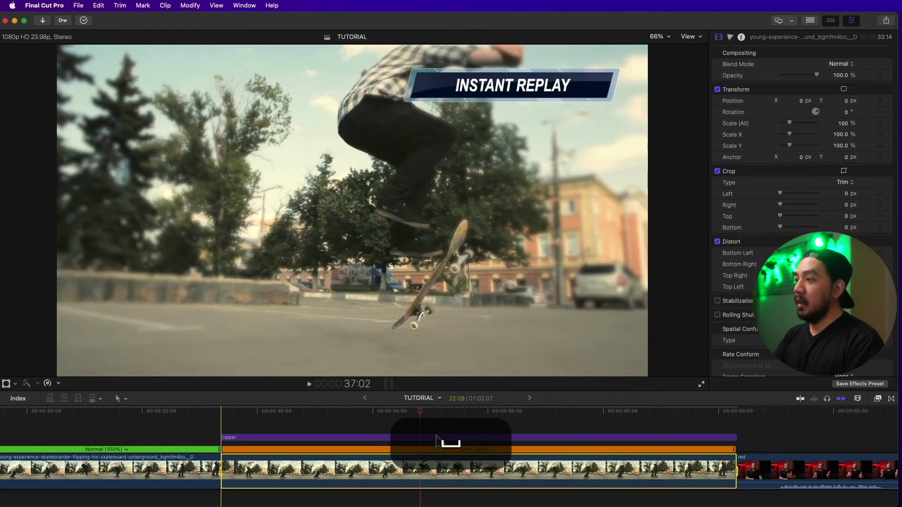
left_click(437, 438)
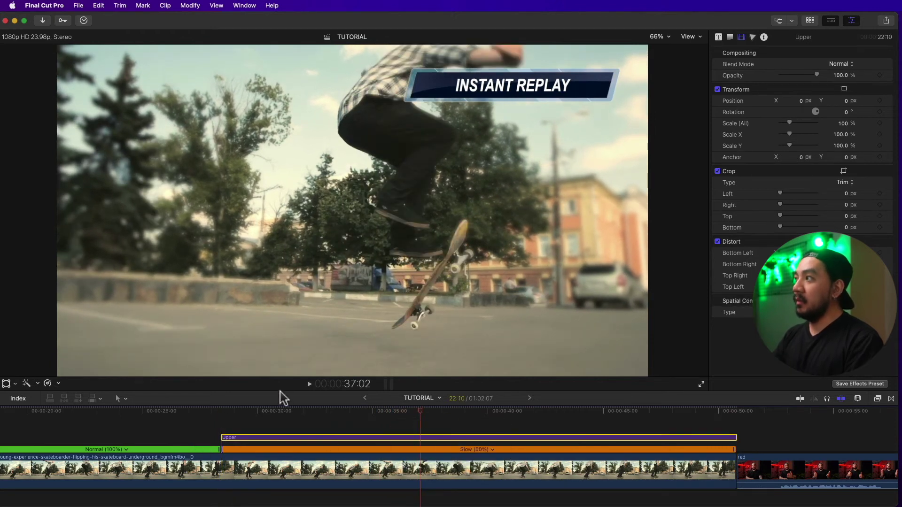
Step: Set the INSTANT REPLAY title's font to Arial Hebrew and its size to 60
left_click(718, 37)
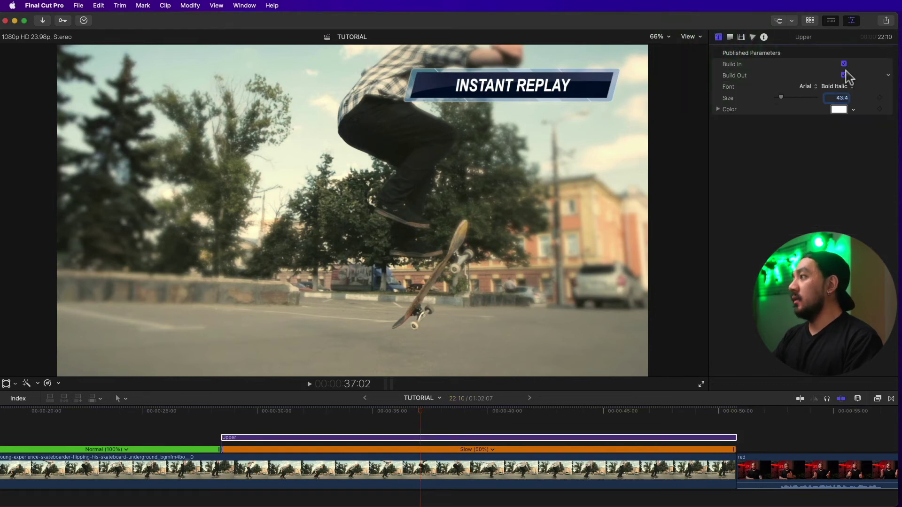
left_click(805, 86)
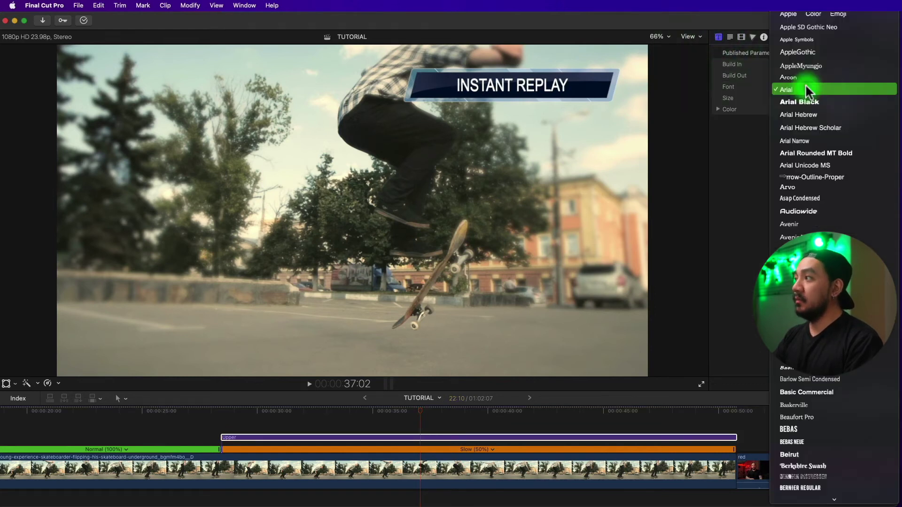
left_click(781, 114)
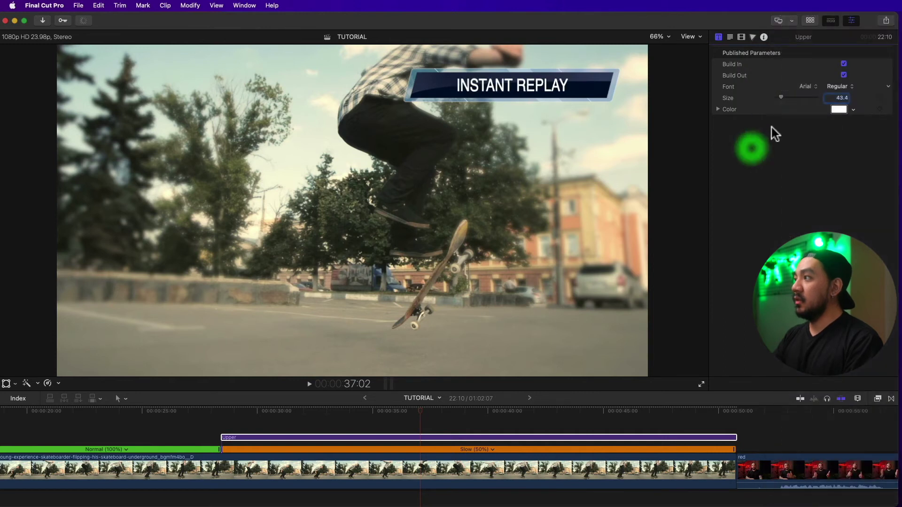
left_click_drag(781, 97, 783, 97)
Step: Try green, purple and red swatches, then settle on white for the title text
left_click(839, 109)
left_click(803, 298)
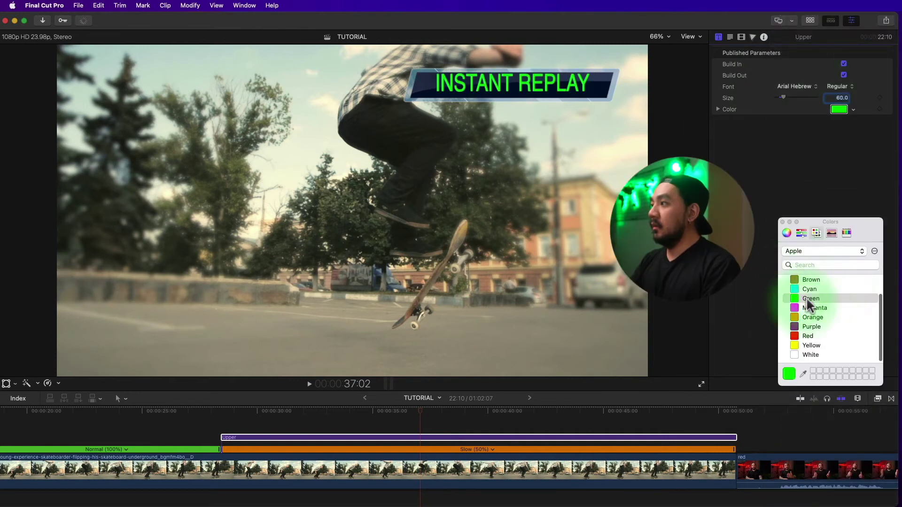
left_click(815, 326)
left_click(811, 334)
left_click(810, 354)
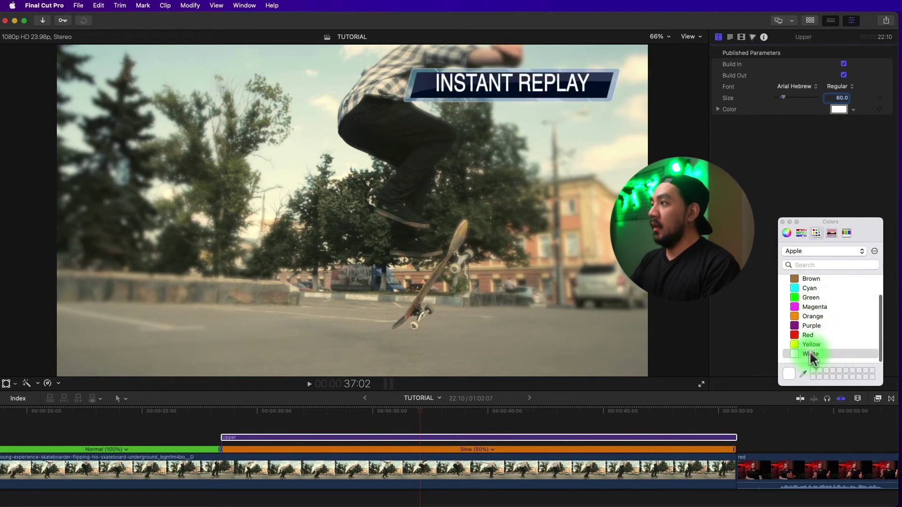
left_click(782, 222)
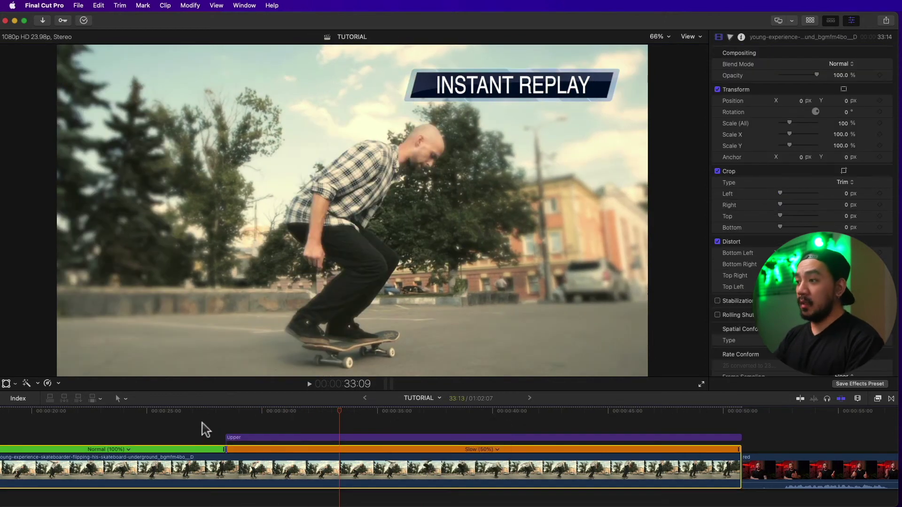
Step: Remove the Slow (50%) instant replay section from the skateboard clip
scroll(221, 430, "left", 5)
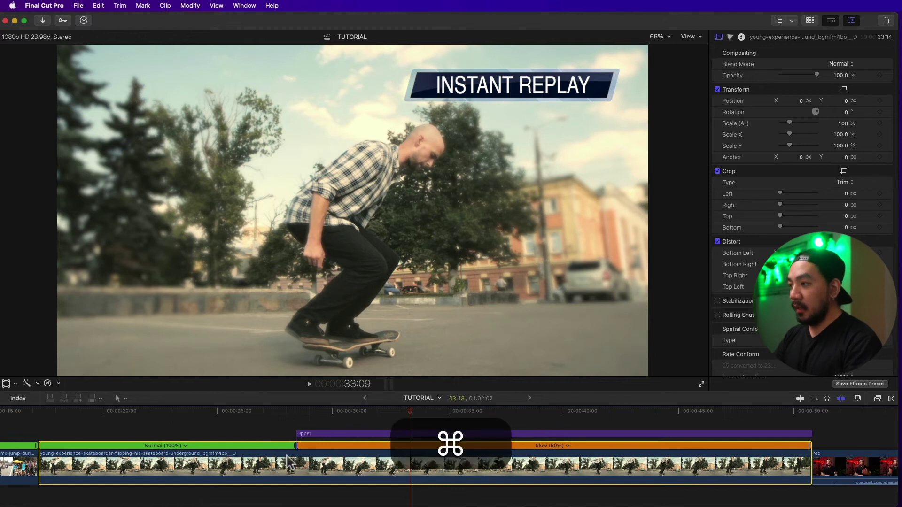
key("cmd+r")
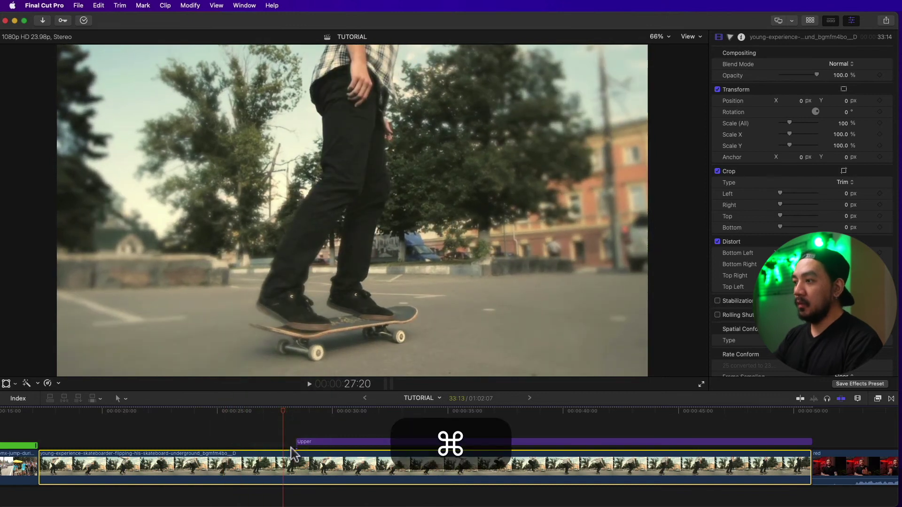
key("cmd+r")
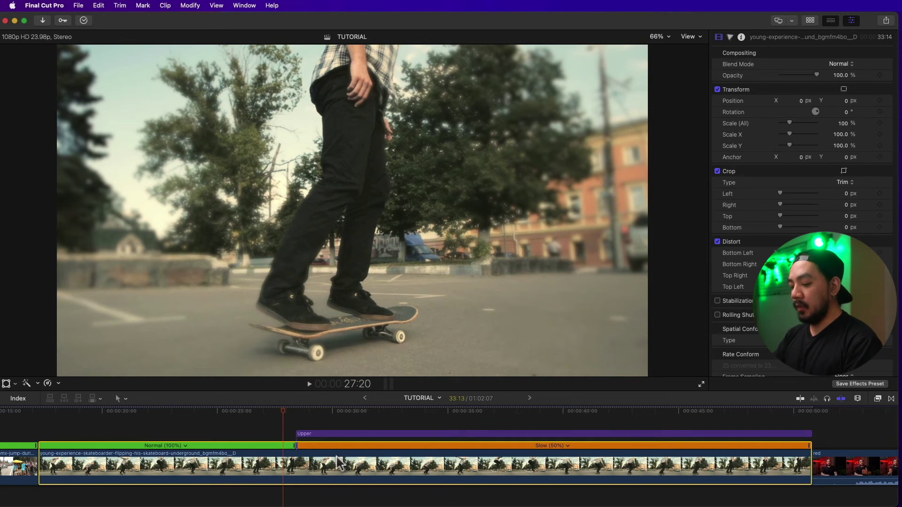
key("super+alt+r")
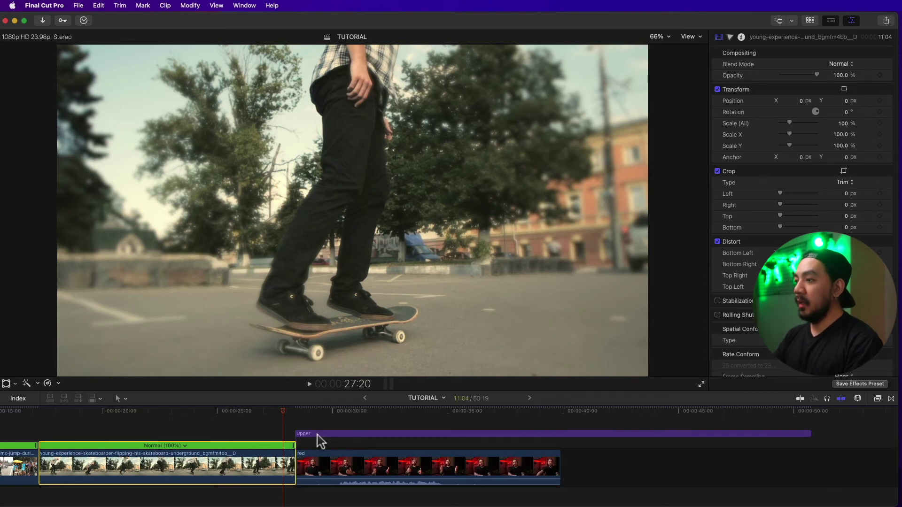
Step: Delete the INSTANT REPLAY title above the skateboard clip
left_click(318, 434)
key("BackSpace")
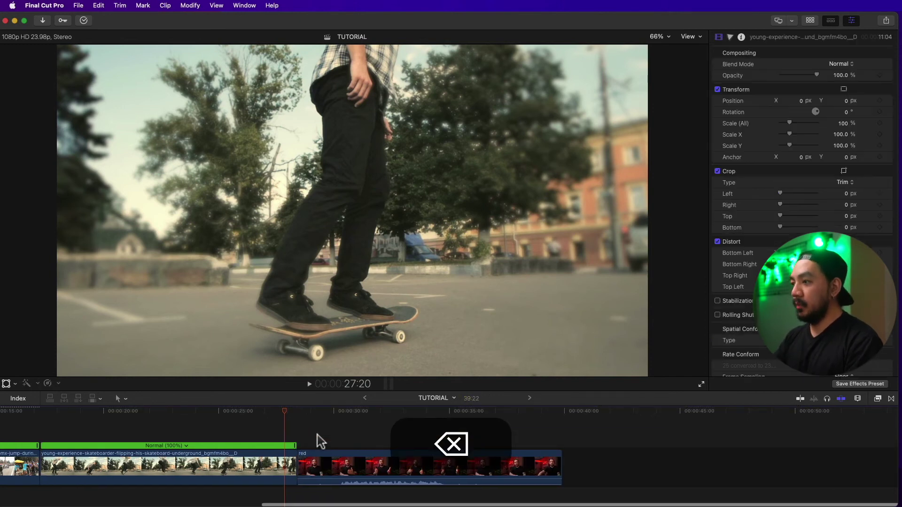
scroll(197, 437, "left", 4)
left_click(211, 405)
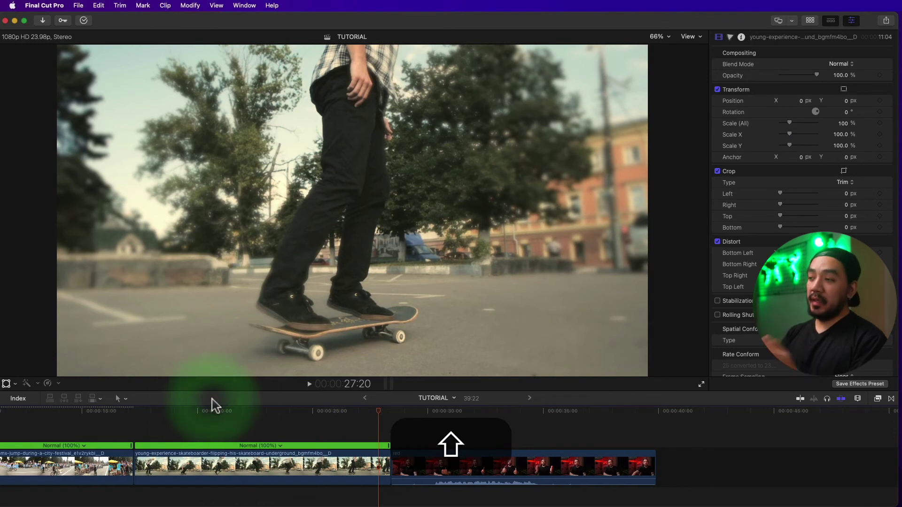
Step: Mark a short range around the skateboard trick and give it a 50% Instant Replay
key("r")
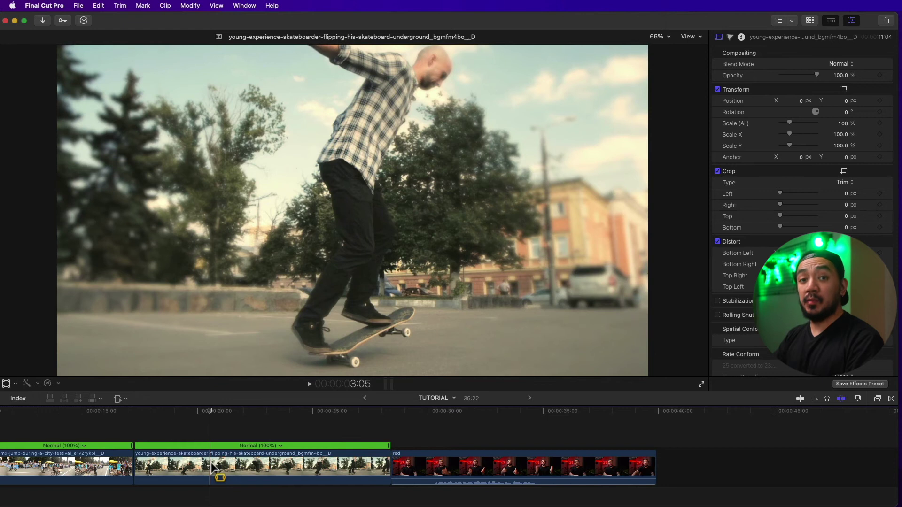
key("space")
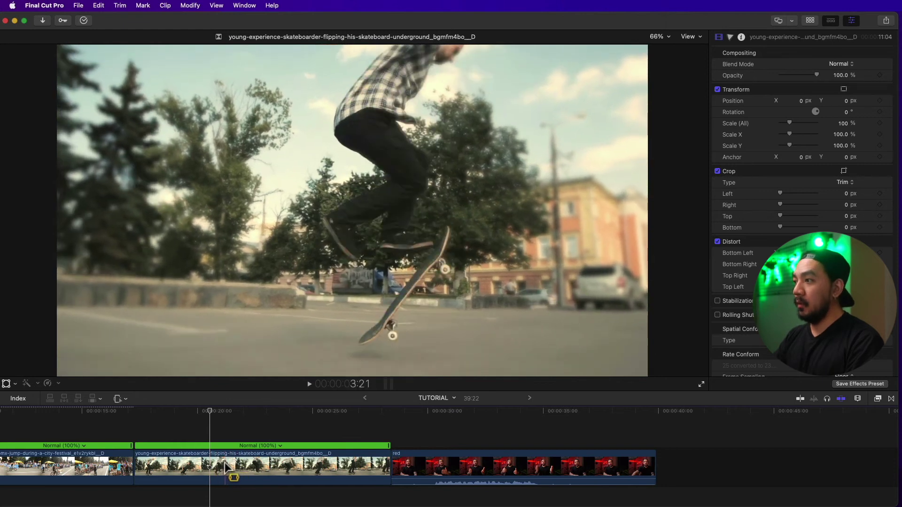
left_click_drag(202, 468, 263, 463)
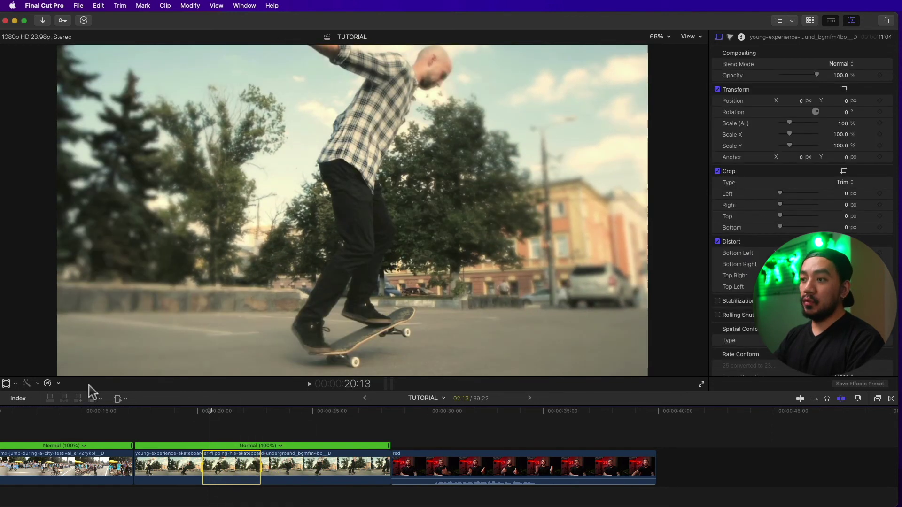
left_click(58, 383)
mouse_move(96, 422)
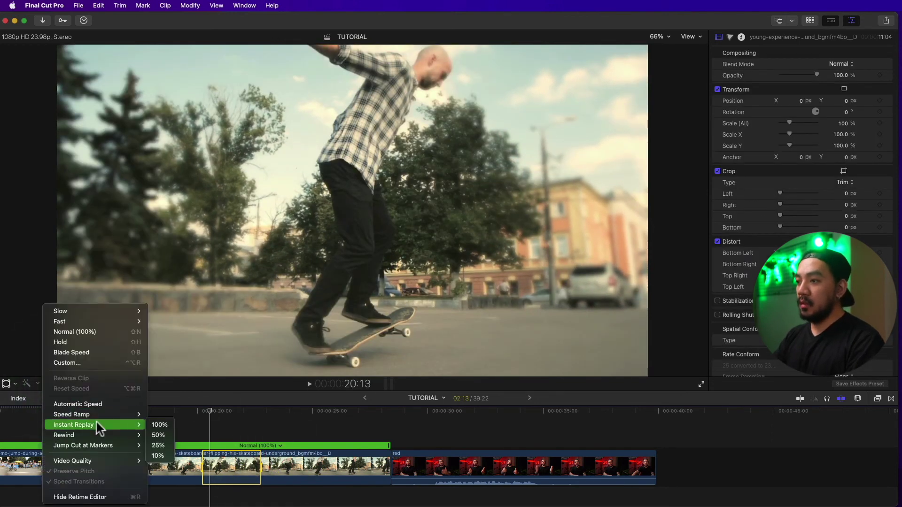
left_click(160, 434)
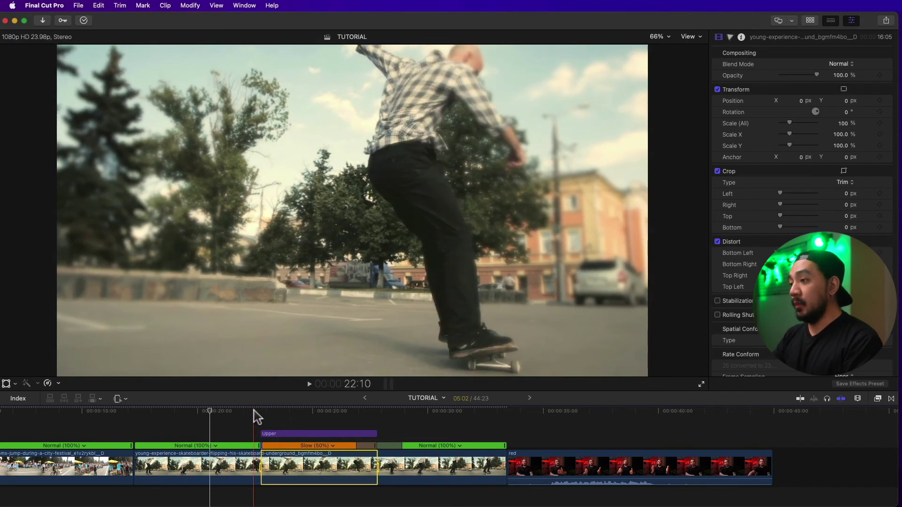
Step: Play back the new 50% instant replay to review it
key("l")
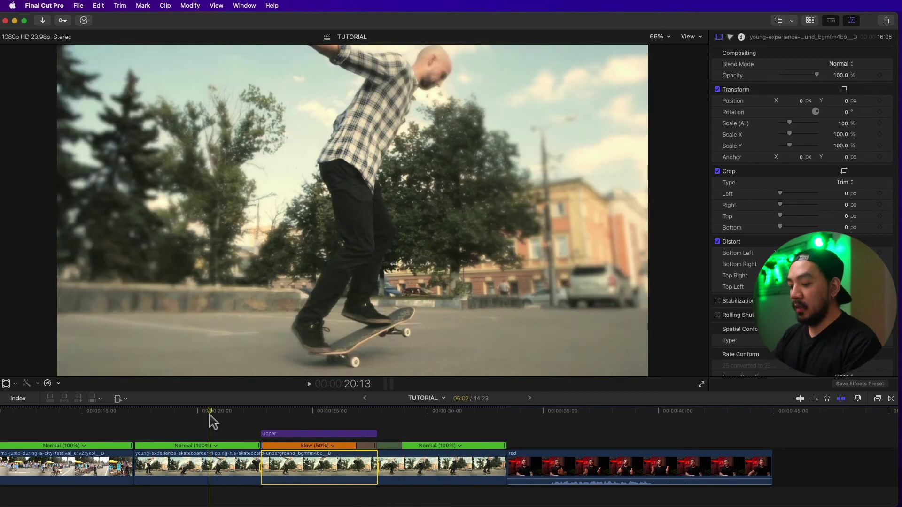
key("space")
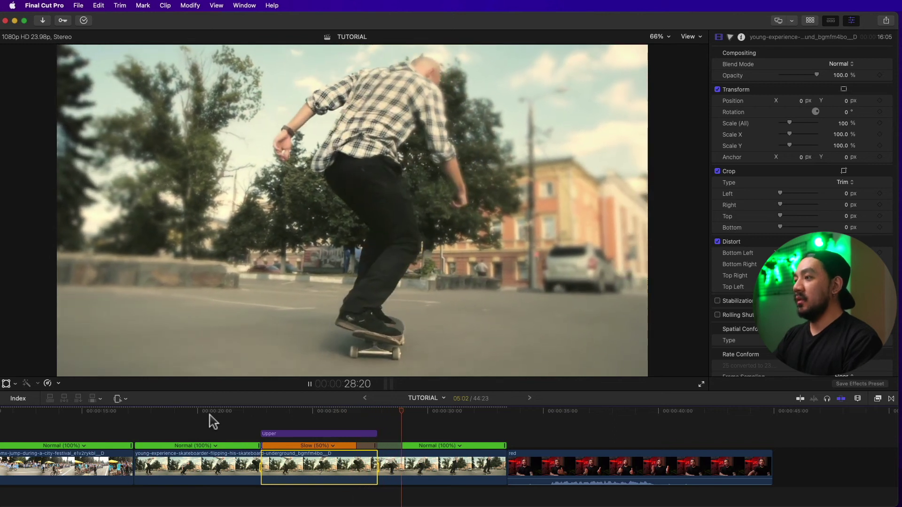
key("space")
Step: Return to normal selection mode and select the BMX clip
key("shift+a")
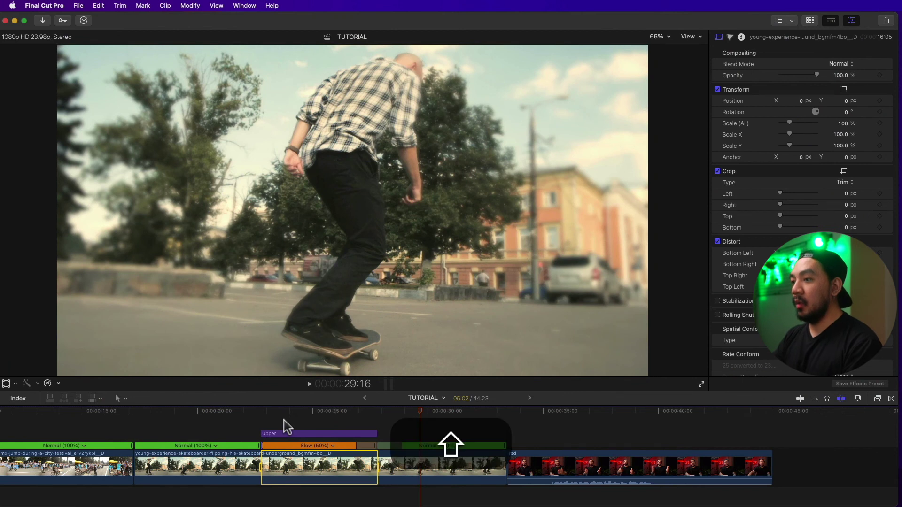
scroll(285, 425, "left", 10)
left_click(308, 465)
left_click(187, 413)
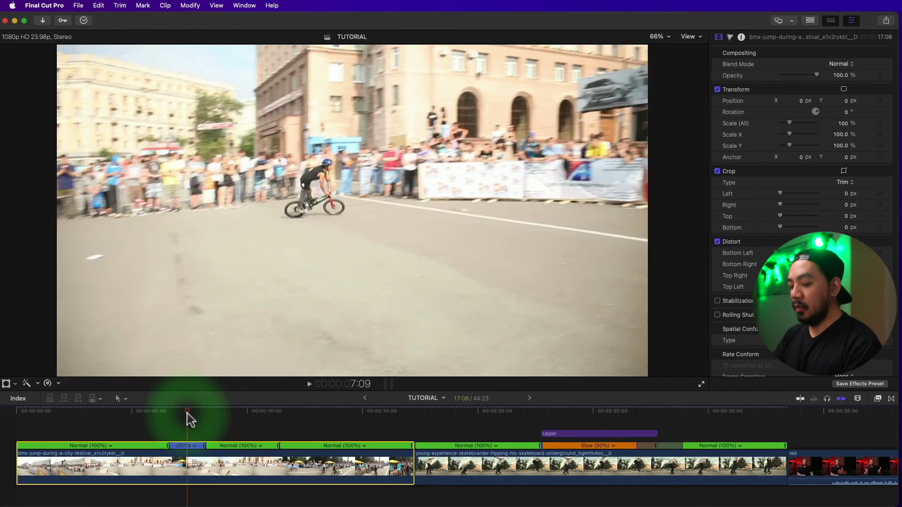
Step: Reset the BMX clip to normal speed and preview it from the start
key("alt+super+r")
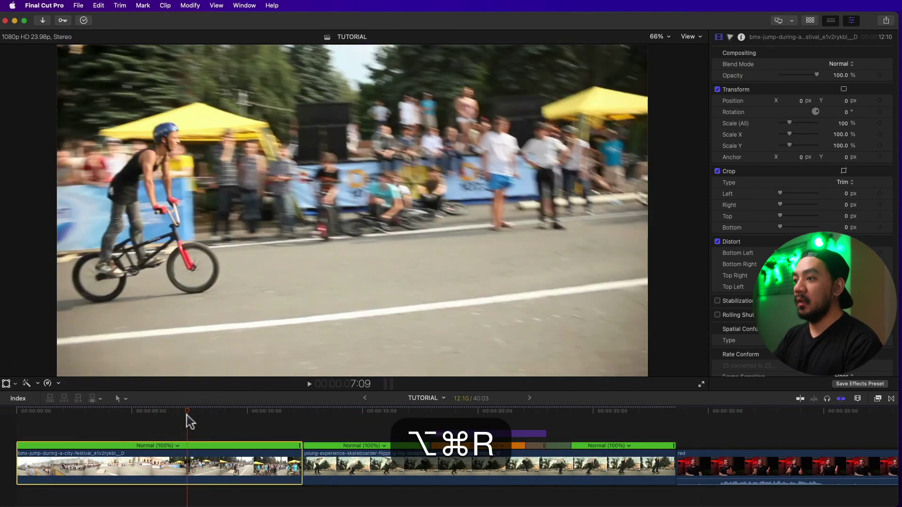
left_click(128, 418)
key("space")
left_click(10, 419)
key("space")
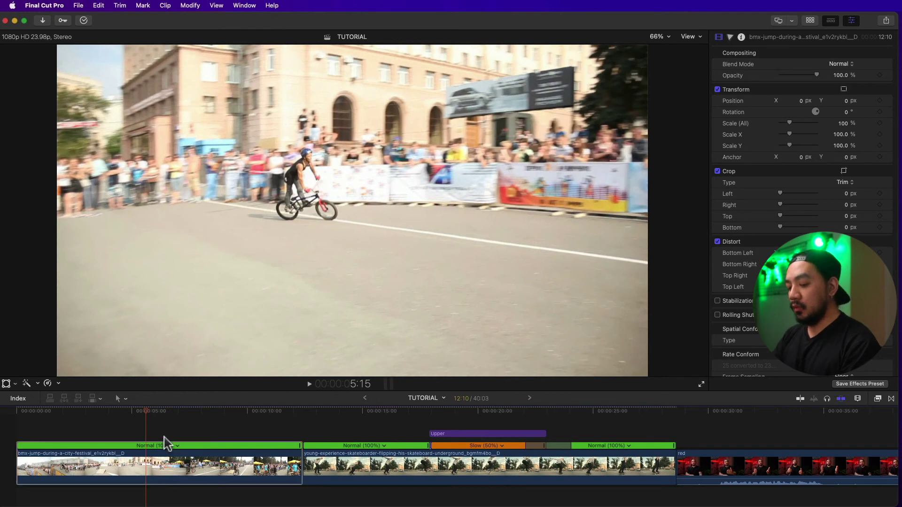
Step: Set a custom Reverse speed with rate 80% on the BMX clip
key("ctrl+alt+r")
left_click(178, 445)
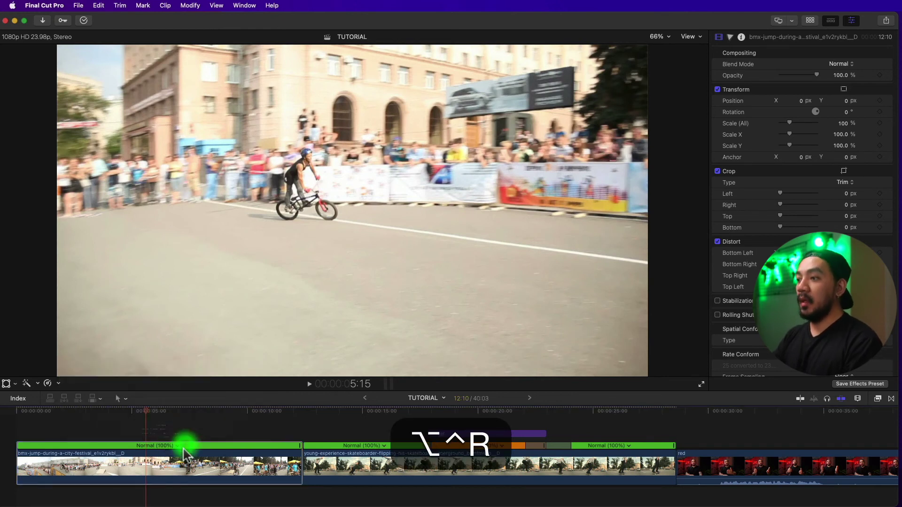
left_click(177, 445)
left_click(203, 487)
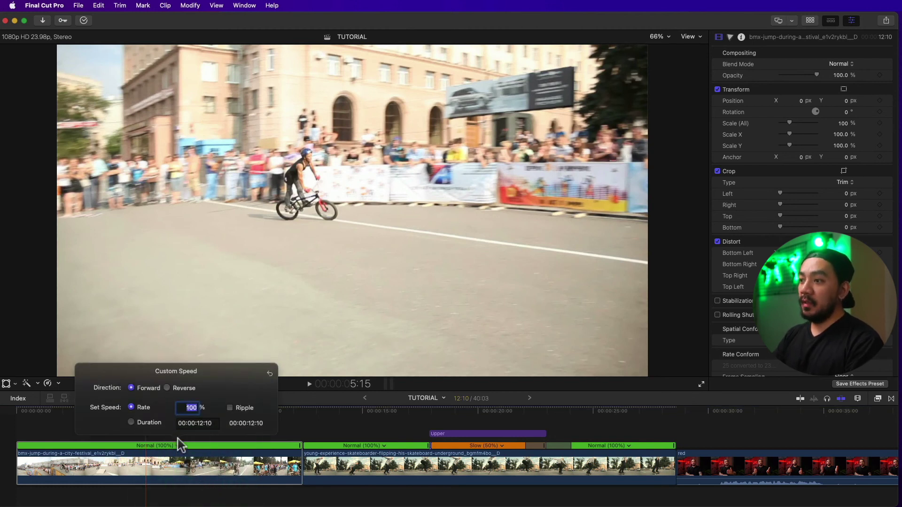
left_click(167, 388)
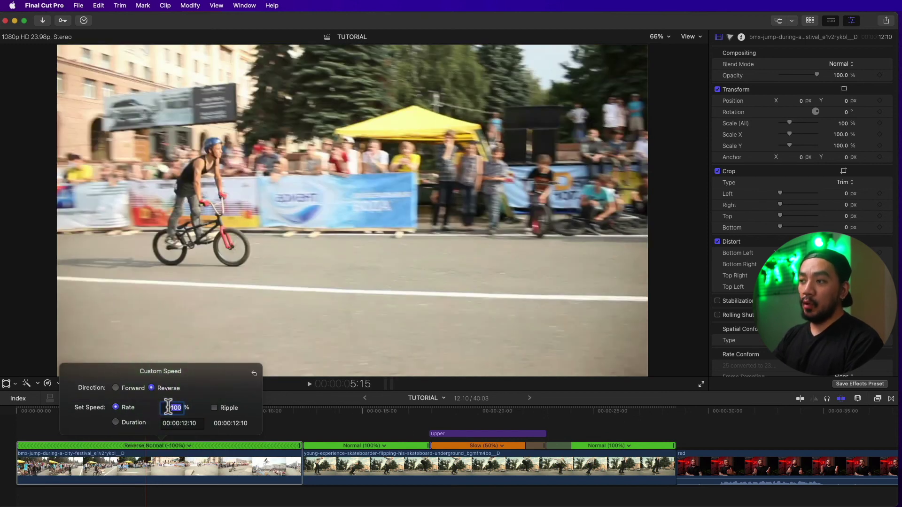
left_click(171, 408)
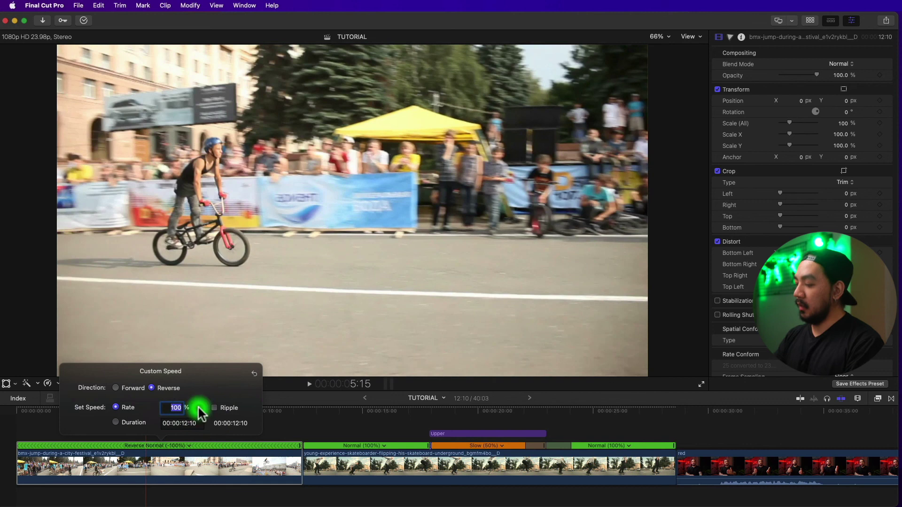
type("80")
key("Return")
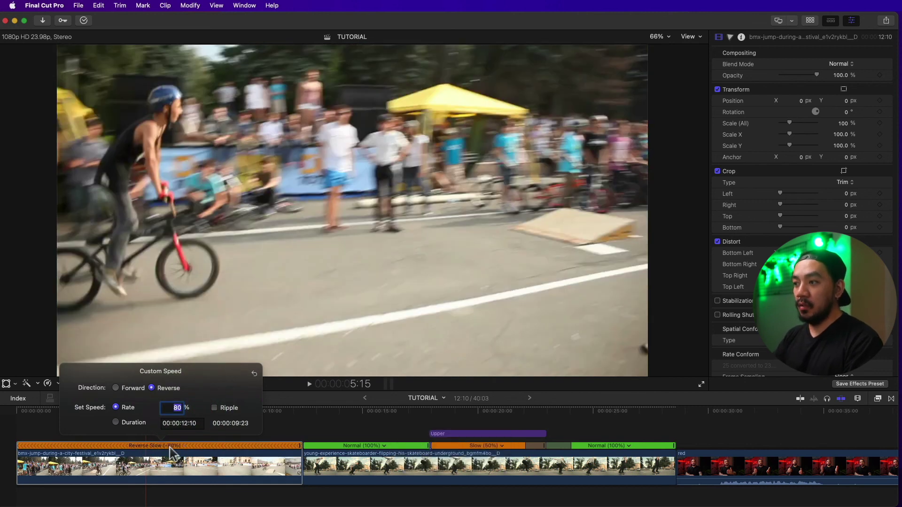
left_click(40, 412)
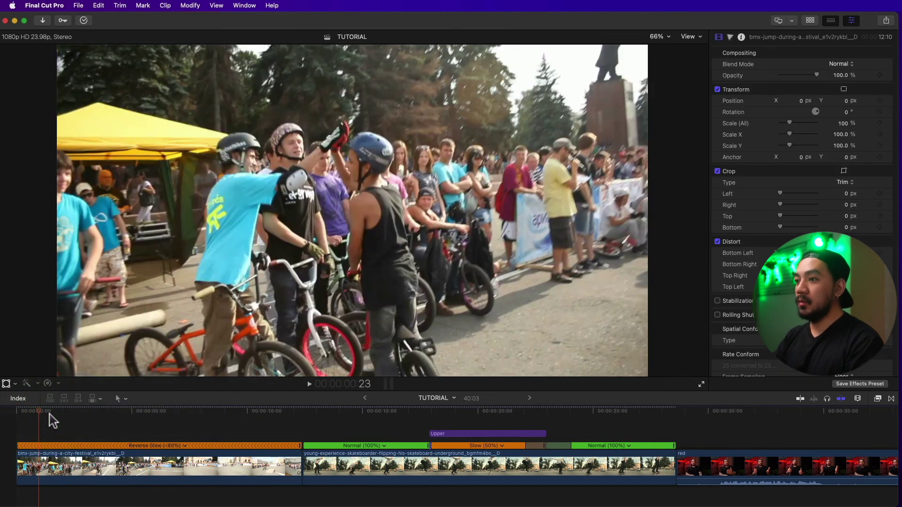
left_click(12, 414)
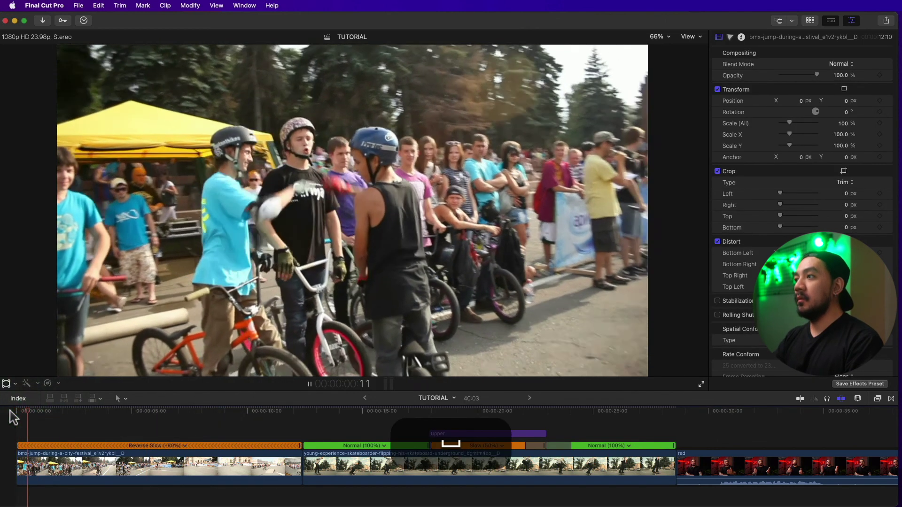